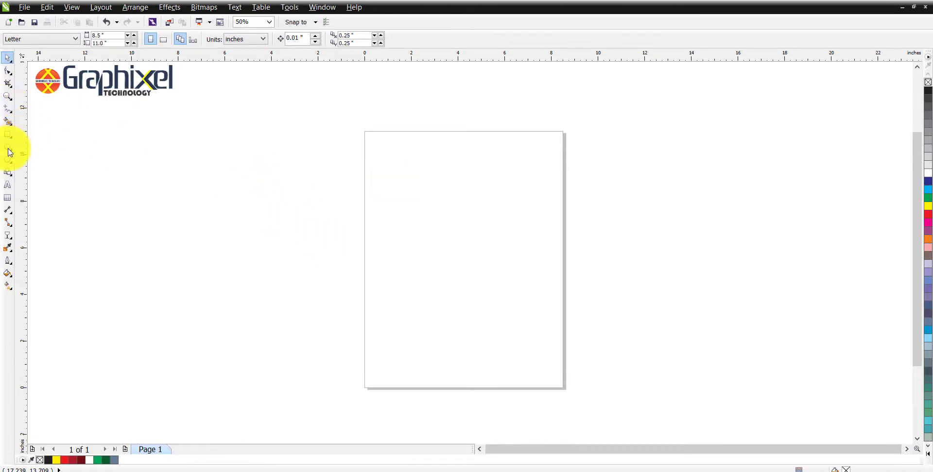
Draw a circle about 5.58 inches in diameter on the page
left_click(7, 147)
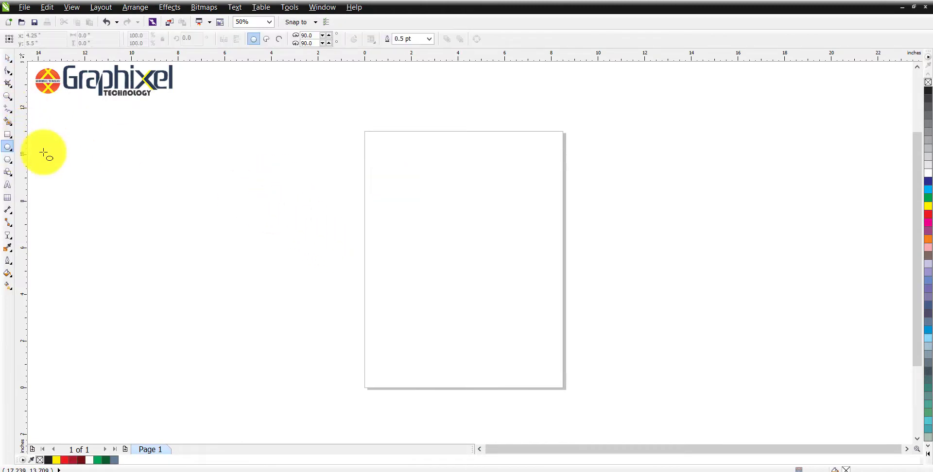
left_click_drag(408, 199, 550, 335)
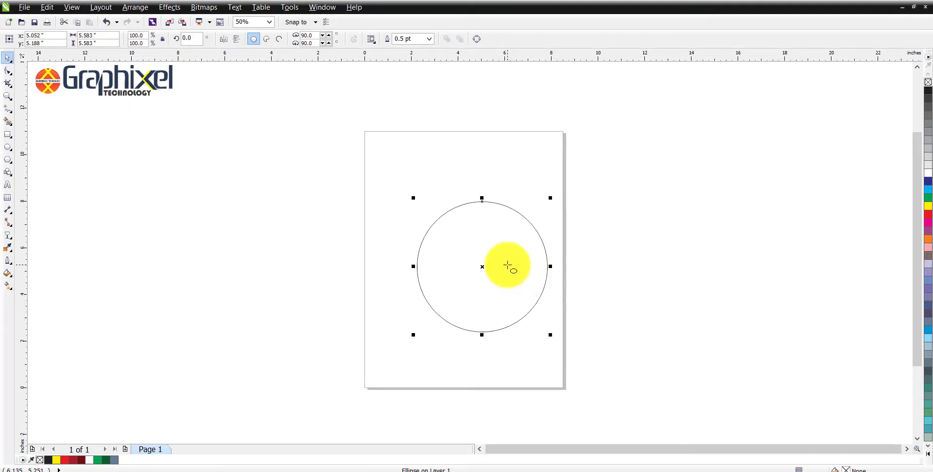
key("shift+F2")
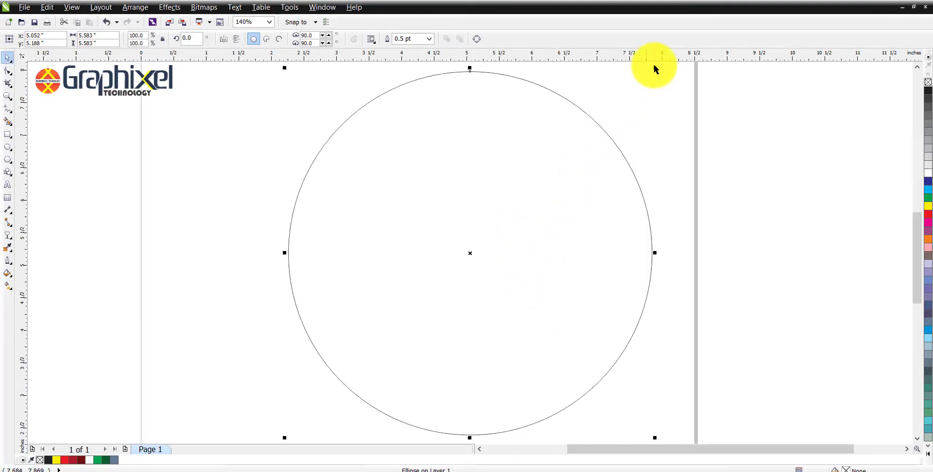
Make a smaller copy of the circle, about 4.39 inches across, and stretch it leftward into an ellipse about 5.37 inches wide
left_click_drag(655, 69, 611, 117)
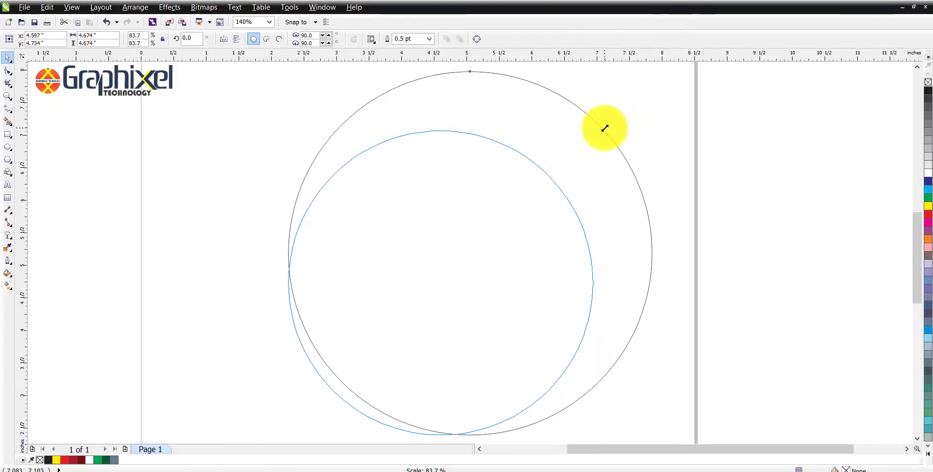
left_click_drag(605, 129, 594, 152)
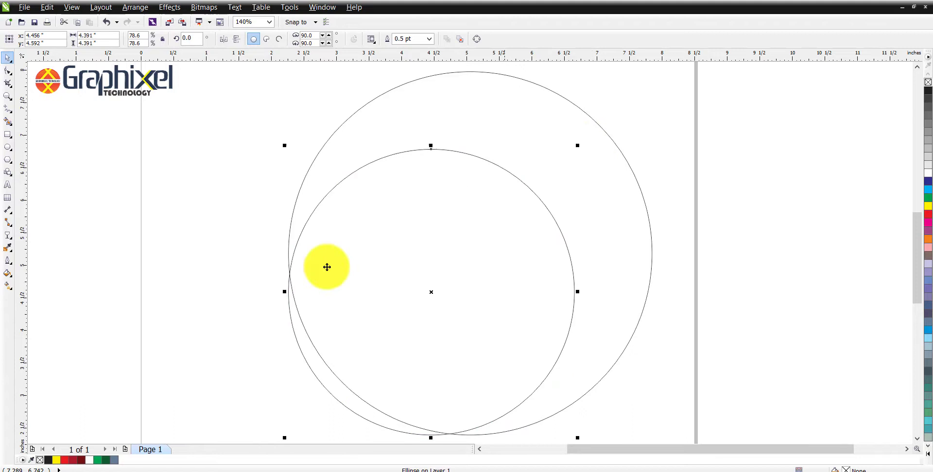
left_click(286, 298)
left_click(289, 302)
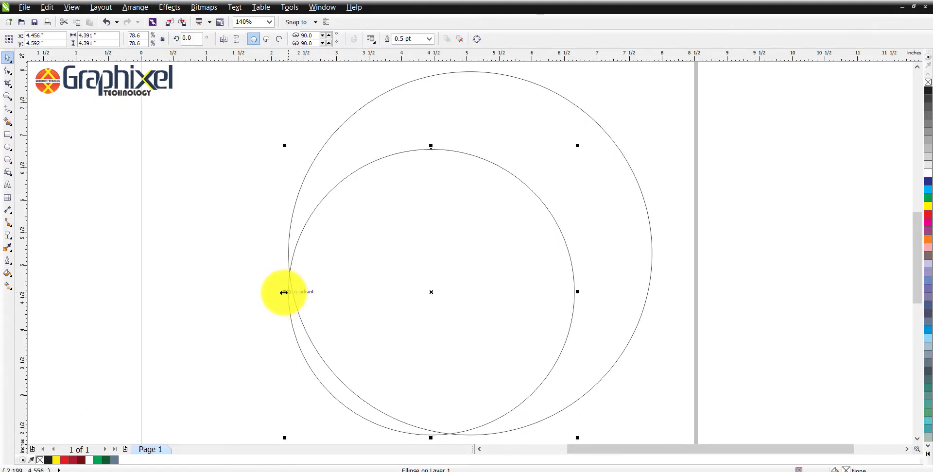
left_click_drag(285, 292, 221, 298)
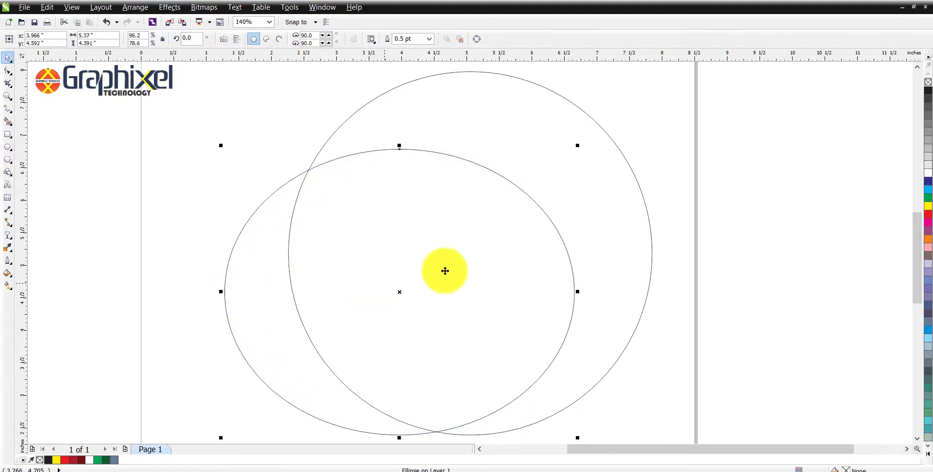
Align the ellipse's centre horizontally in line with the circle's, shift it left and narrow it to about 5.19 inches wide
key("e")
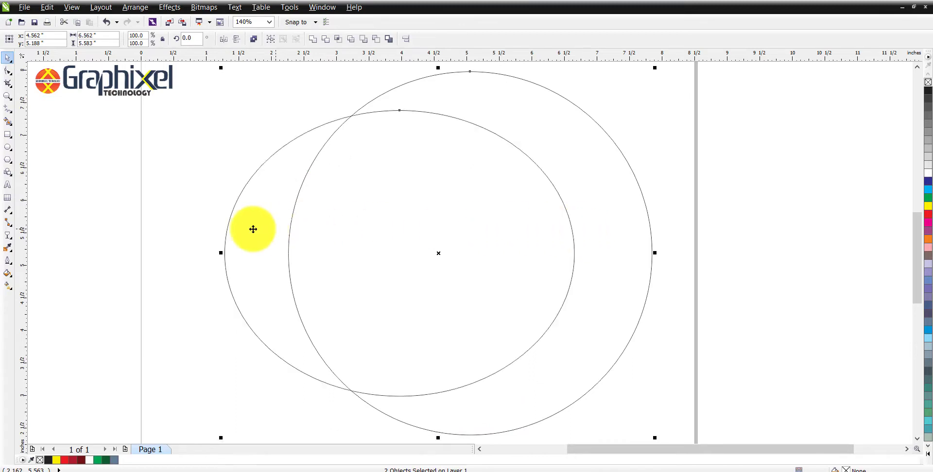
left_click(541, 235)
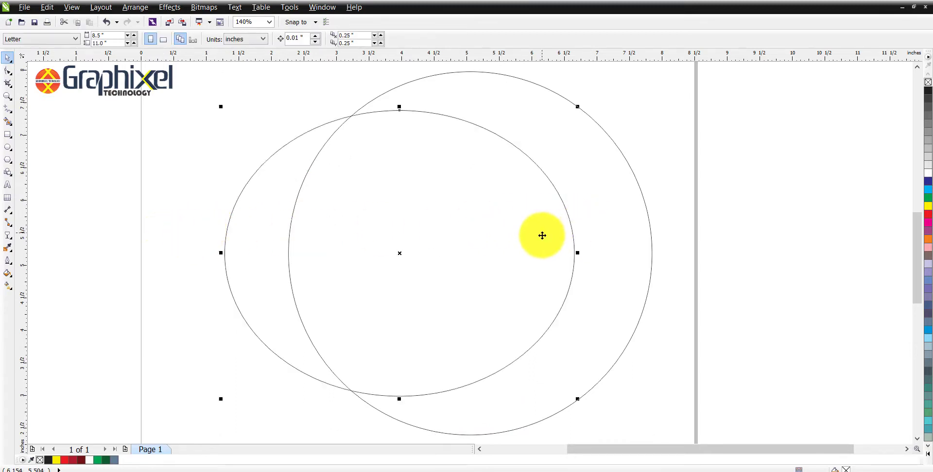
left_click_drag(542, 236, 553, 254)
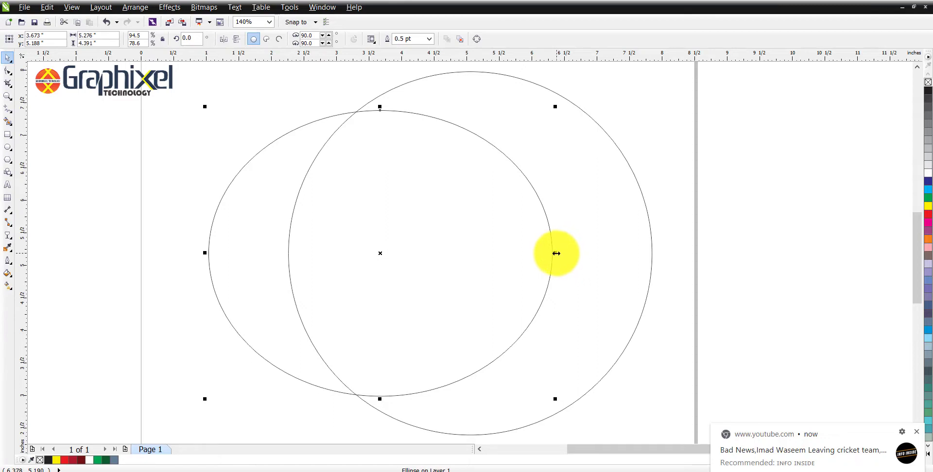
left_click_drag(551, 255, 548, 254)
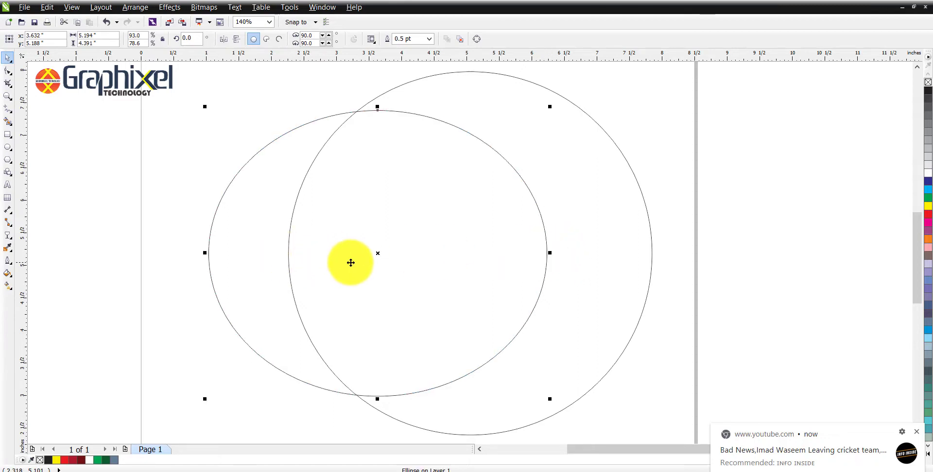
Rotate the circle and the ellipse together by about 36.8 degrees
scroll(413, 242, "down", 2)
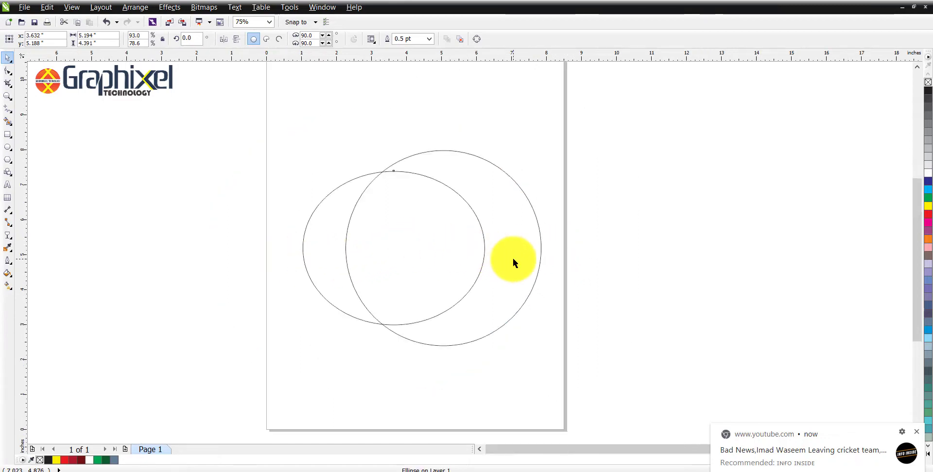
left_click_drag(544, 349, 563, 253)
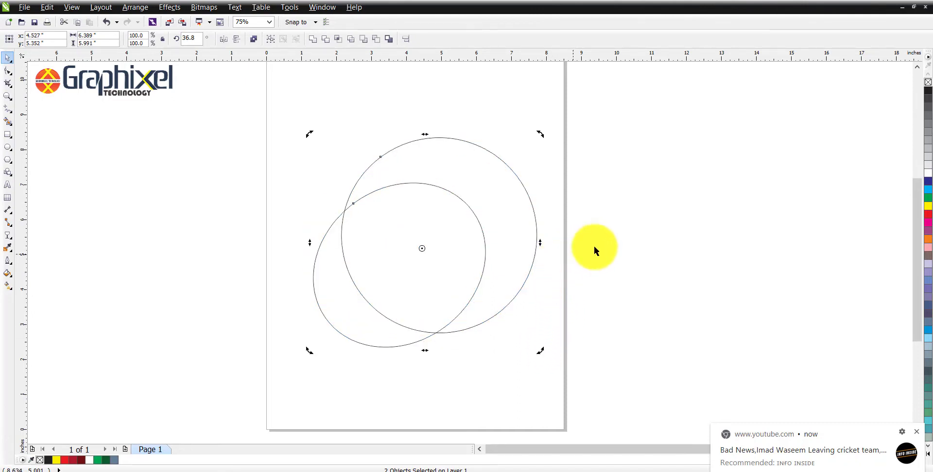
left_click(591, 246)
Trim the circle with the overlapping ellipse and delete the ellipse to leave a crescent
left_click(432, 288)
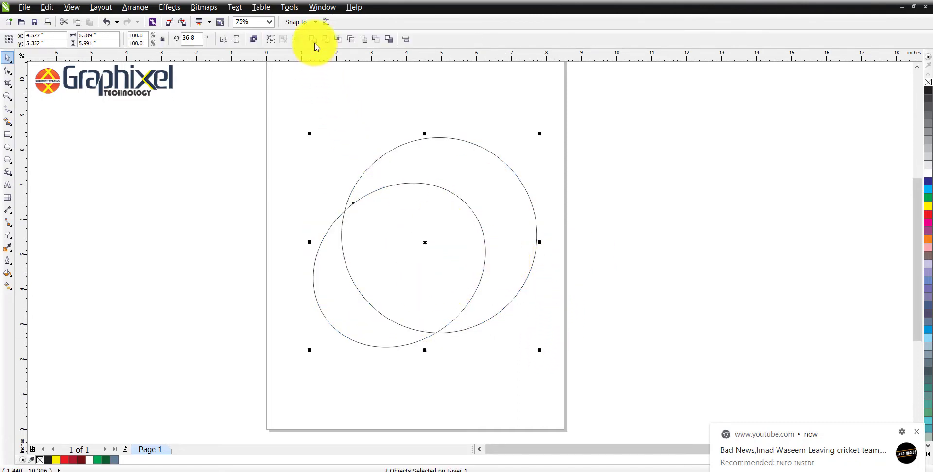
left_click(408, 253)
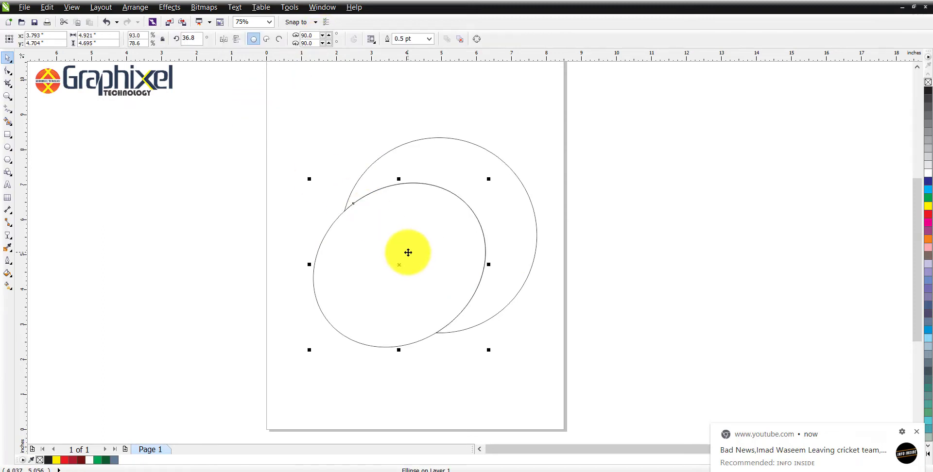
key("Delete")
Create a copy of the crescent flipped horizontally and vertically so the two crescents interlock into a ring
left_click(531, 199)
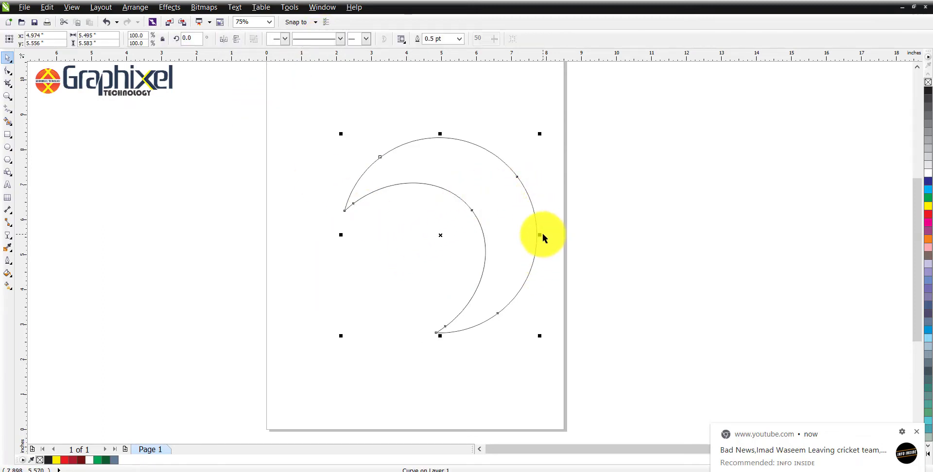
left_click_drag(541, 236, 302, 227)
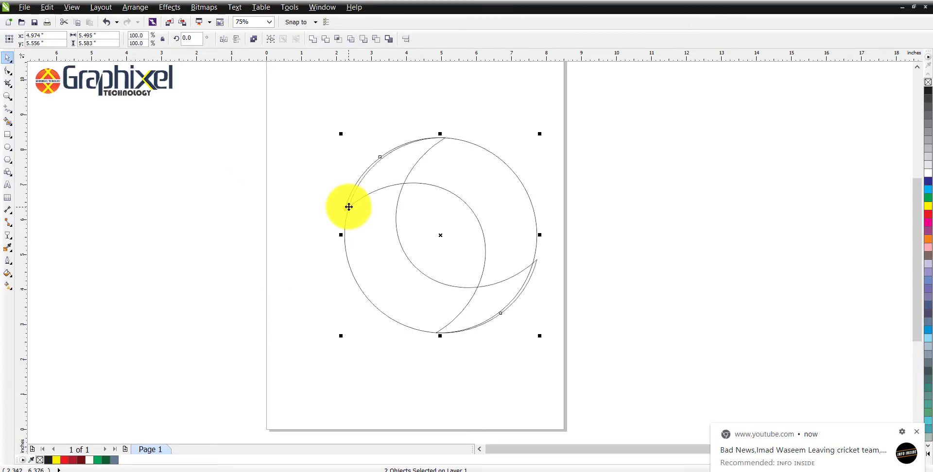
left_click(310, 204)
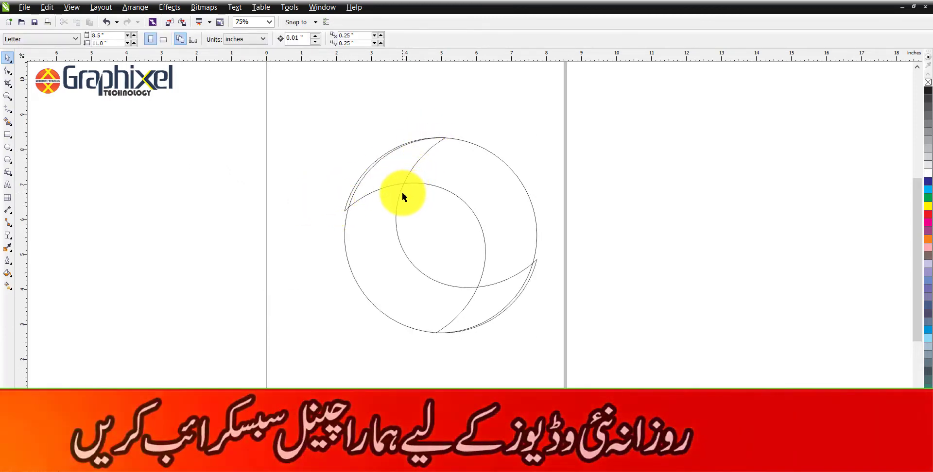
Move the original crescent about 0.09 inch right so its tip meets the flipped copy's outer edge
scroll(352, 195, "up", 8)
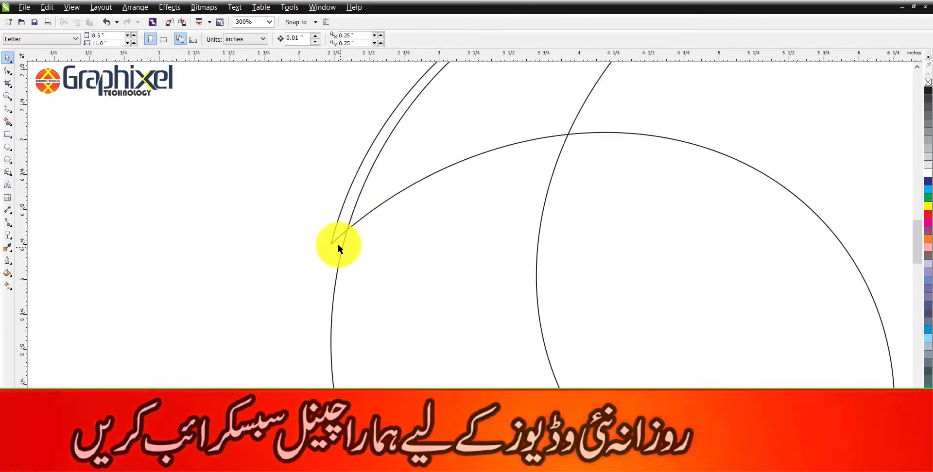
left_click(312, 240)
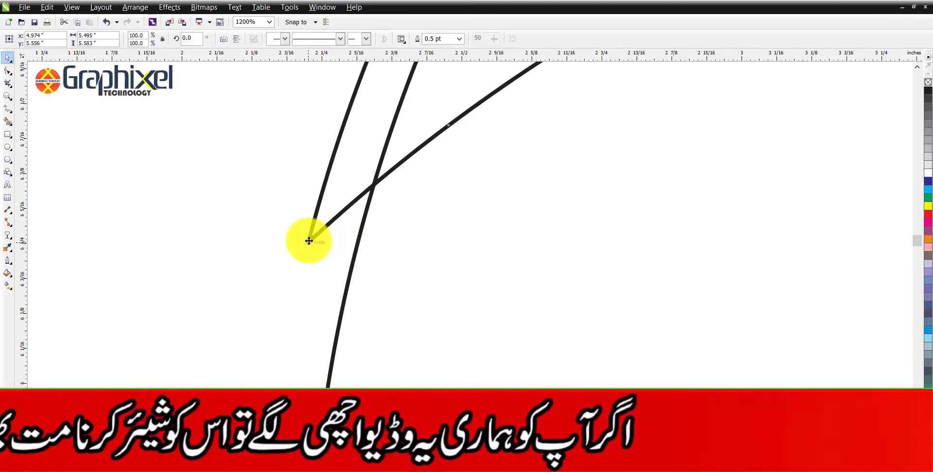
left_click_drag(312, 240, 358, 243)
scroll(354, 244, "down", 8)
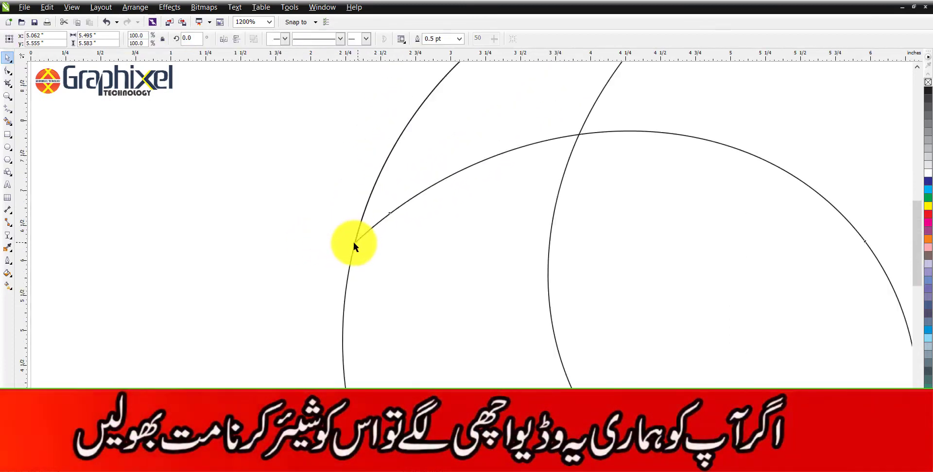
scroll(551, 101, "up", 3)
scroll(550, 90, "down", 5)
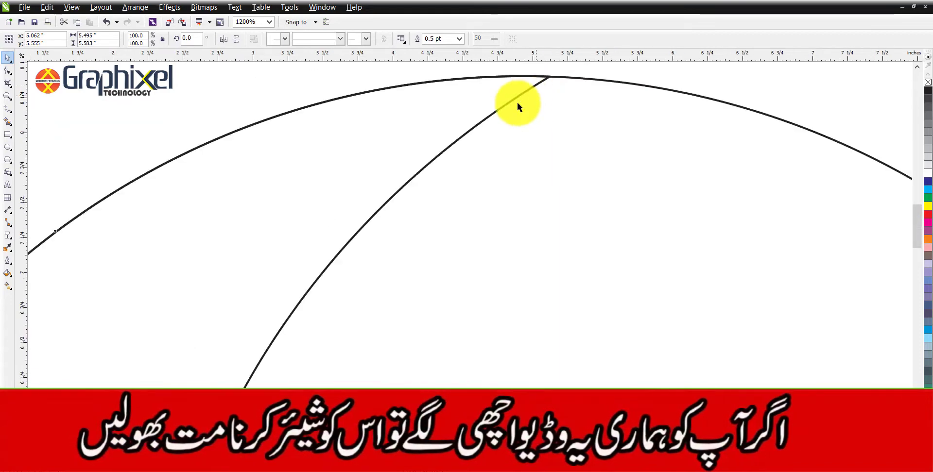
left_click(644, 209)
left_click(605, 188)
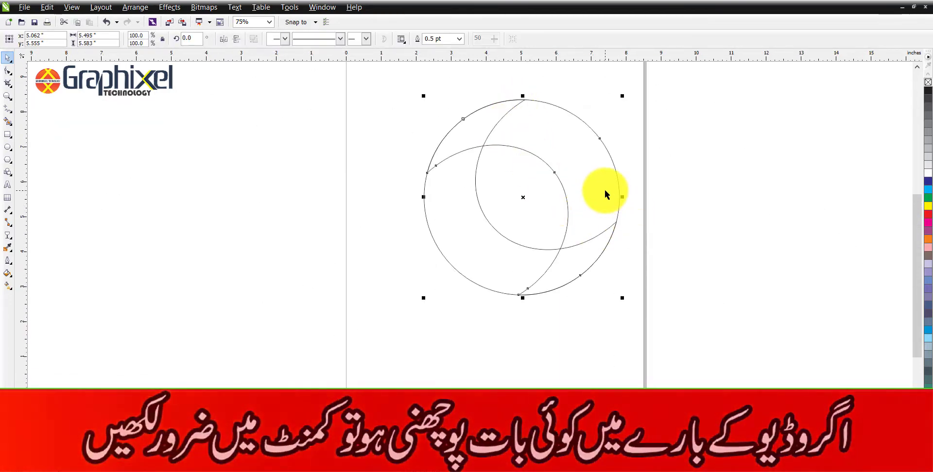
Apply a linear gradient fill to the original crescent, running from its upper edge toward its lower end, with yellow at the top
scroll(704, 182, "up", 2)
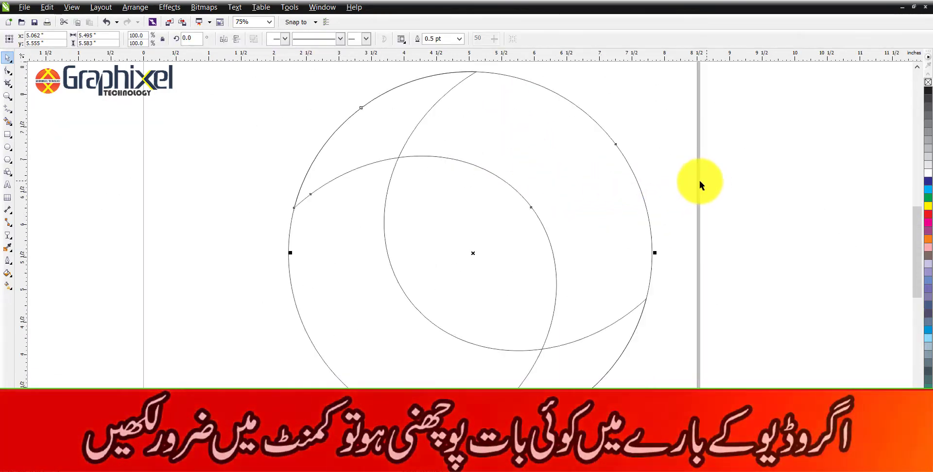
left_click(8, 286)
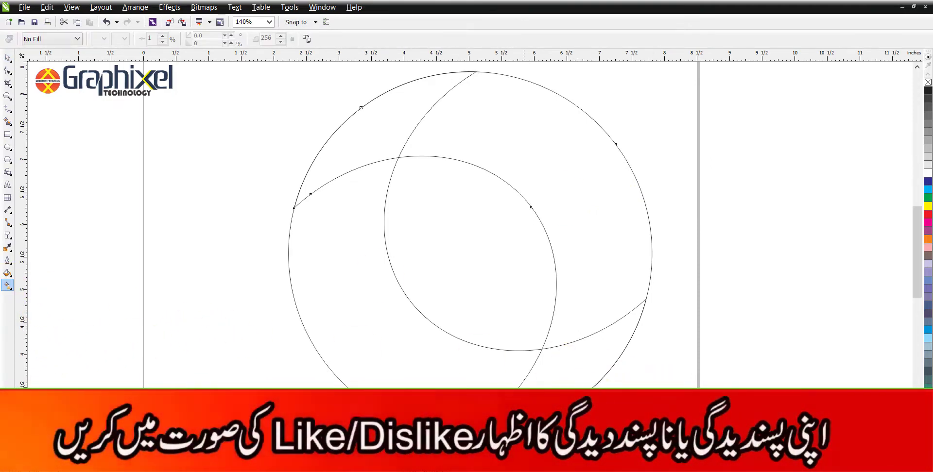
left_click_drag(410, 89, 414, 86)
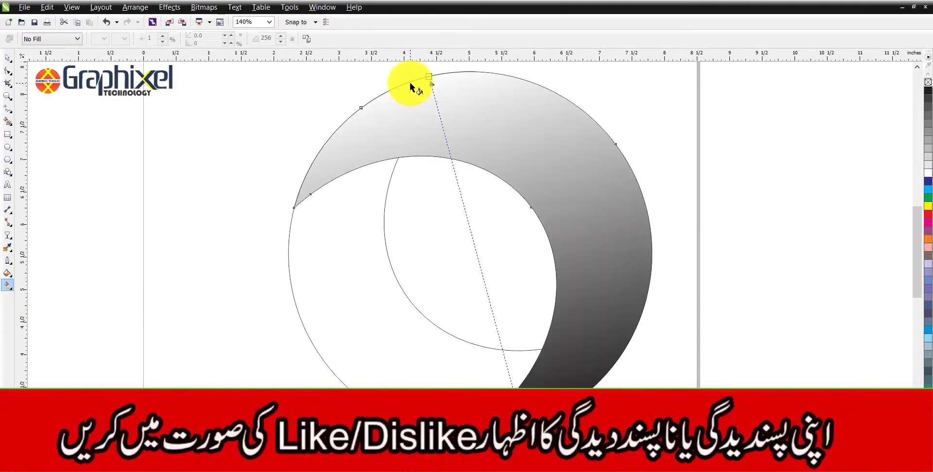
left_click(929, 206)
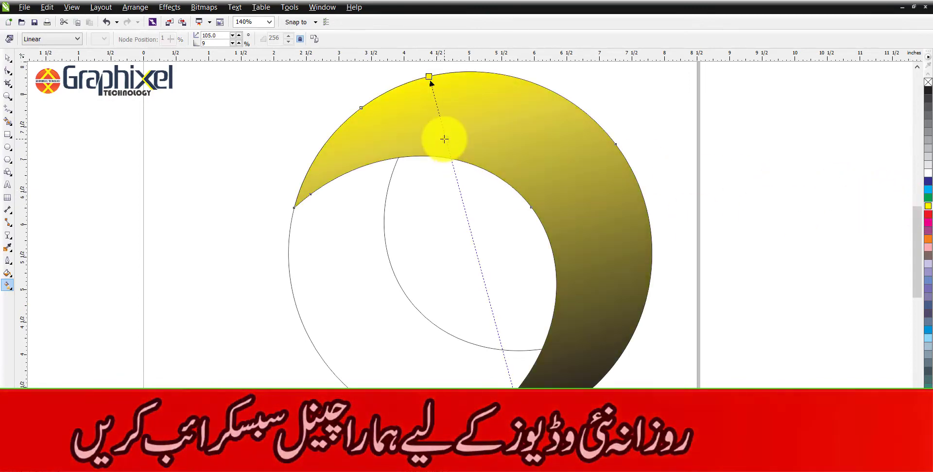
Add orange and red colour stops along the crescent's gradient and make its lower end dark red
left_click_drag(453, 166, 451, 159)
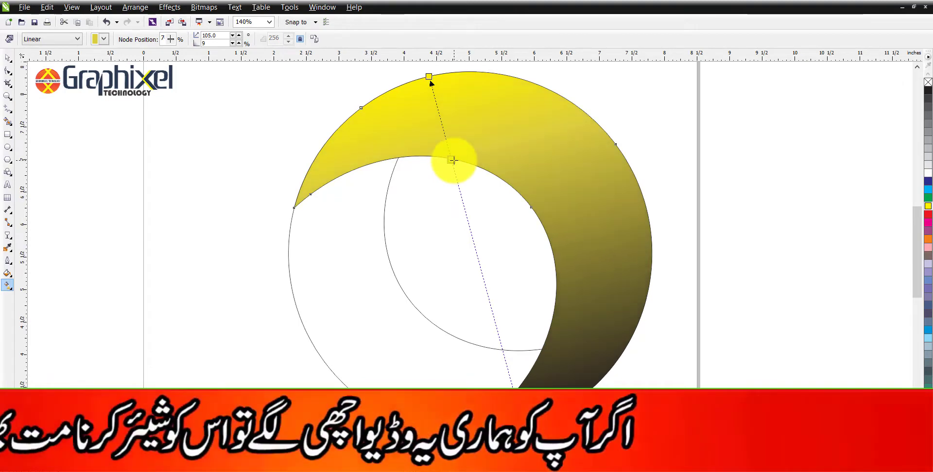
left_click(927, 240)
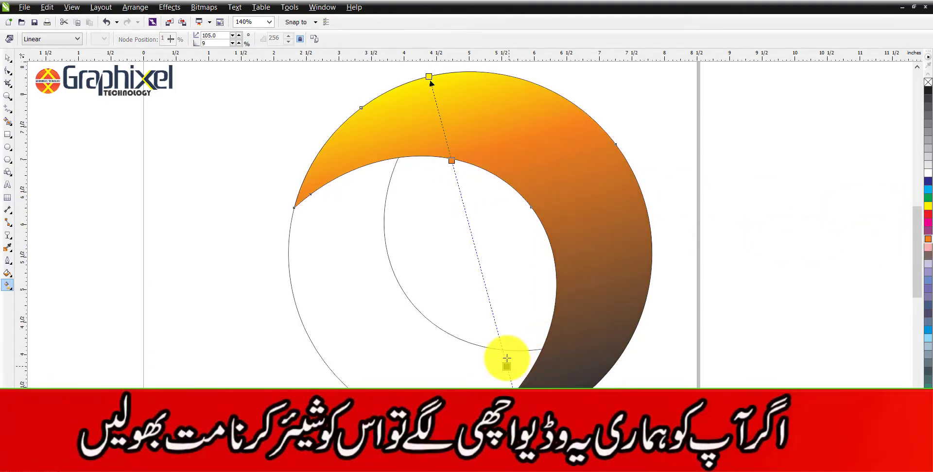
double_click(490, 303)
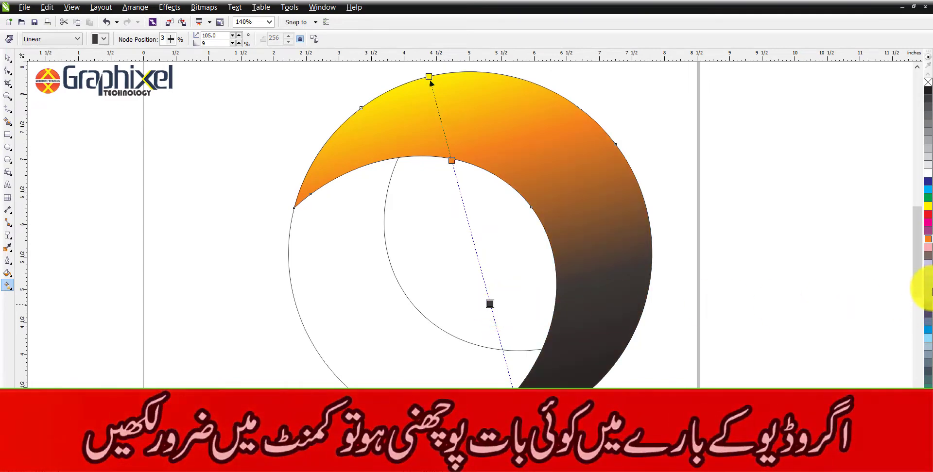
left_click(928, 215)
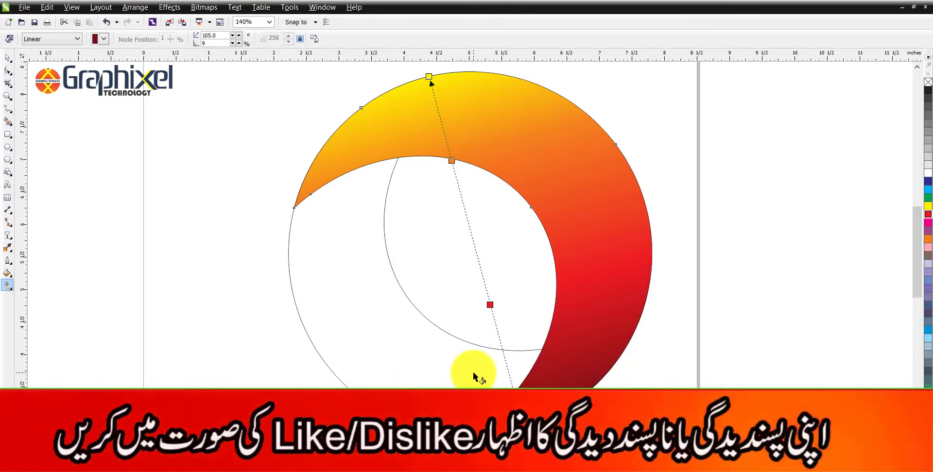
Apply a radial fill to the flipped crescent, shifting its white centre to the lower left and pulling the black edge inward
key("space")
left_click(451, 354)
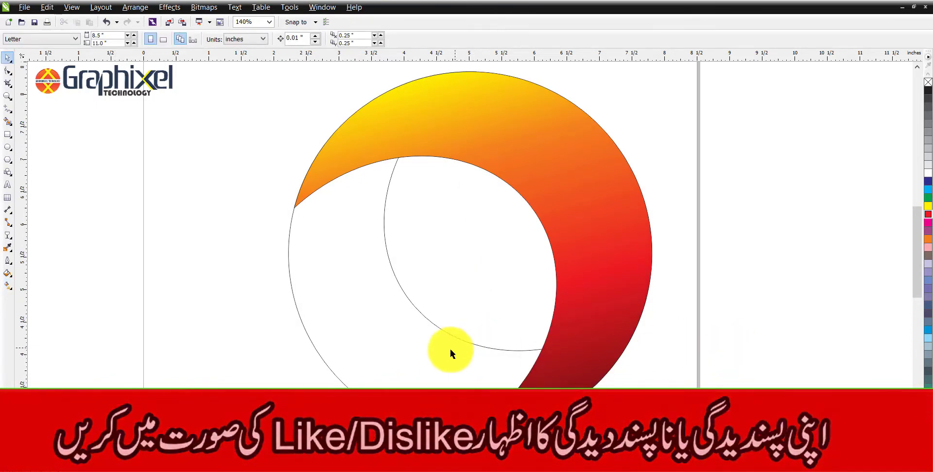
left_click(419, 368)
key("g")
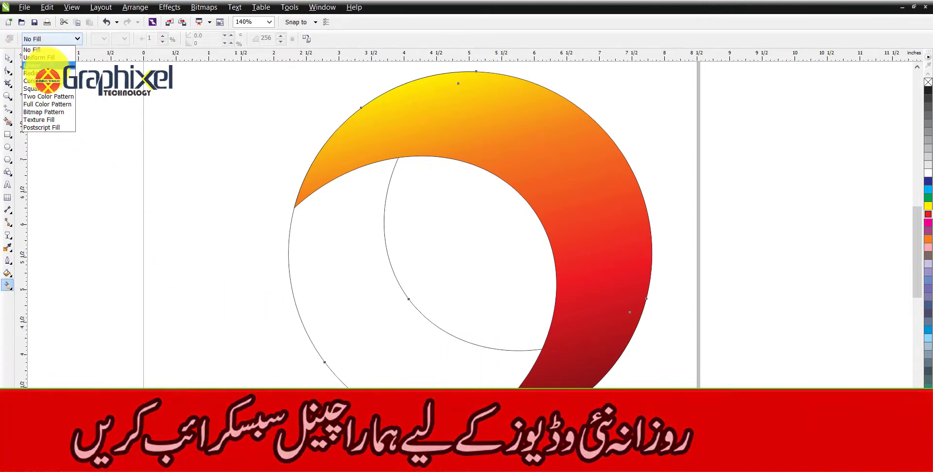
left_click(44, 73)
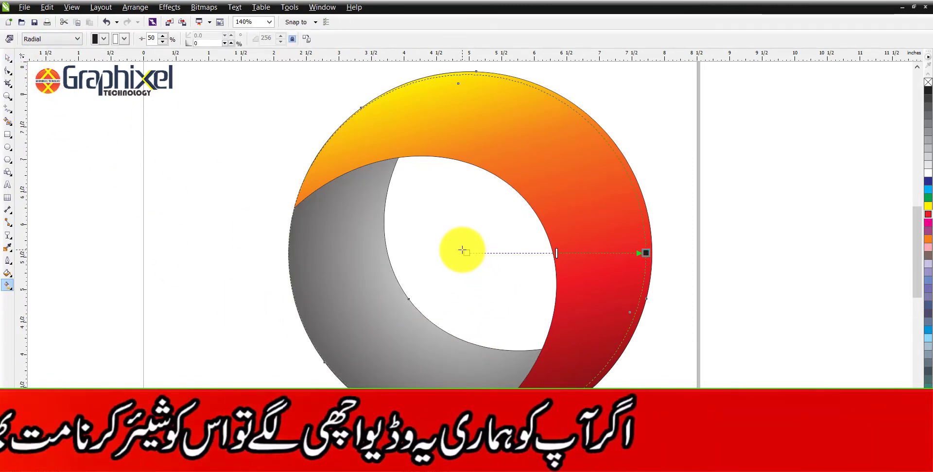
left_click_drag(438, 273, 380, 318)
mouse_move(573, 285)
left_mouse_down()
mouse_move(637, 256)
mouse_move(552, 265)
mouse_move(578, 270)
left_mouse_up()
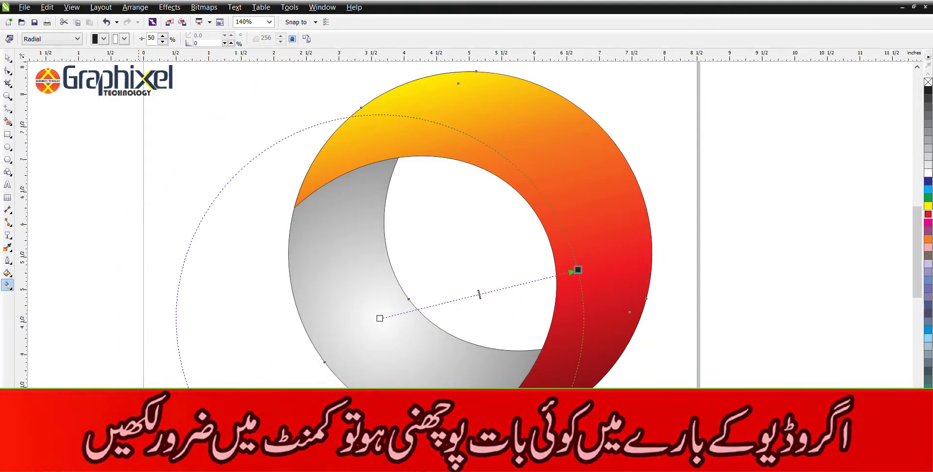
Recolour the flipped crescent's radial fill with a light green centre and dark green edge, pulling the dark edge closer to the centre
left_click(928, 395)
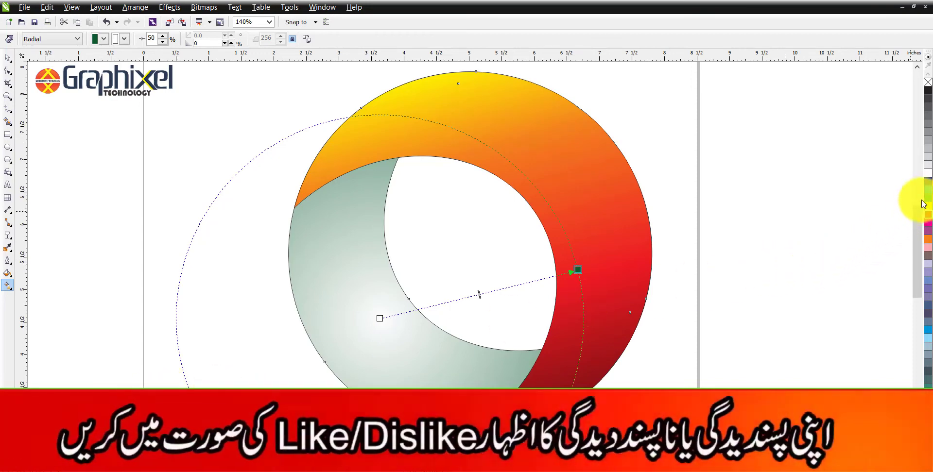
left_click_drag(929, 199, 887, 226)
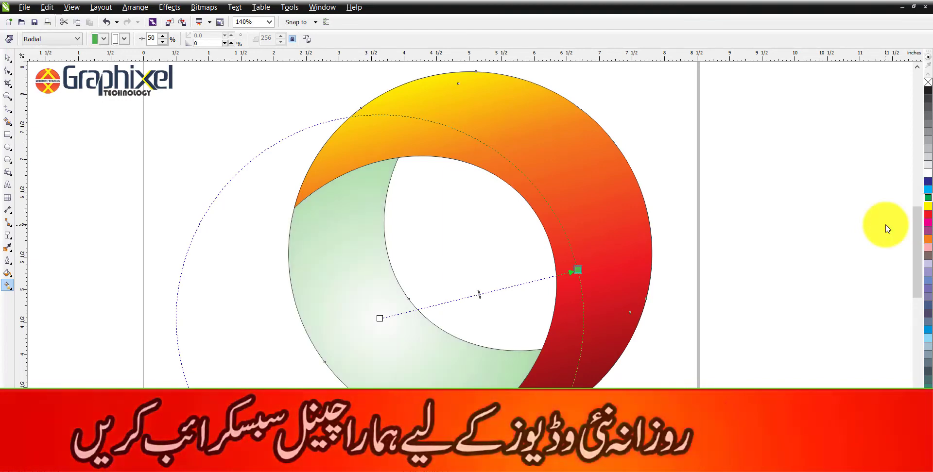
key("ctrl+z")
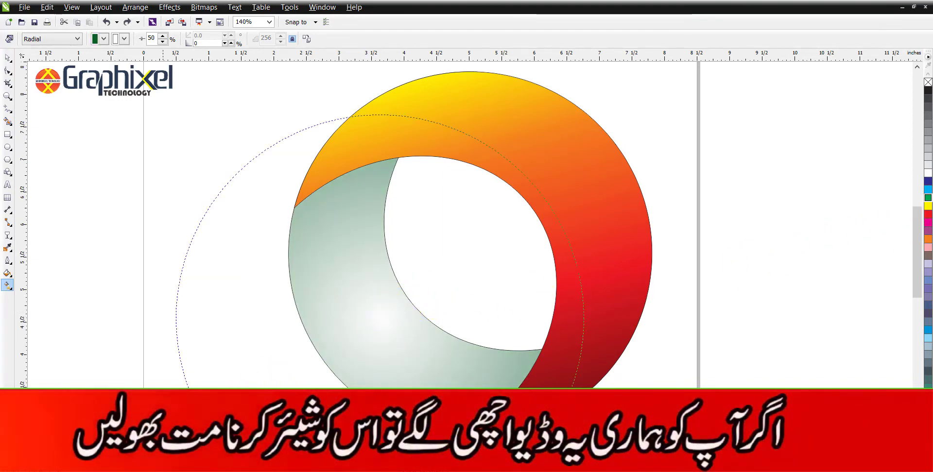
left_click(163, 457)
left_click_drag(578, 269, 434, 360)
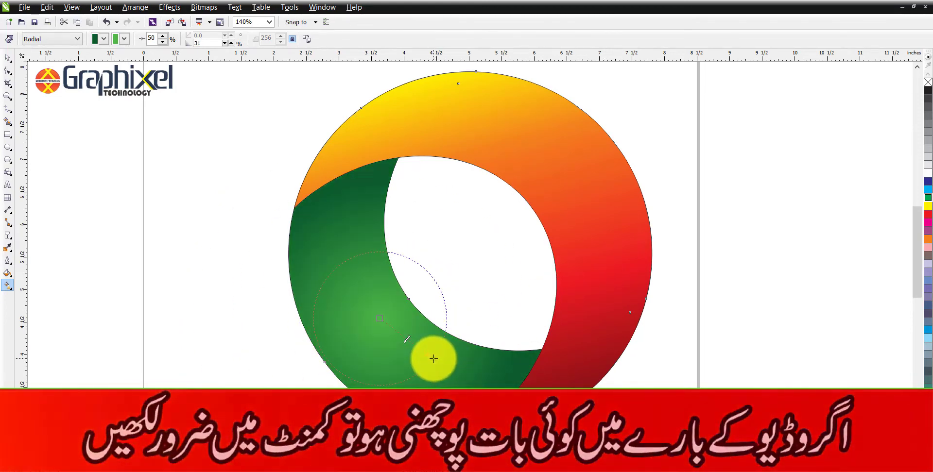
key("space")
left_click(170, 295)
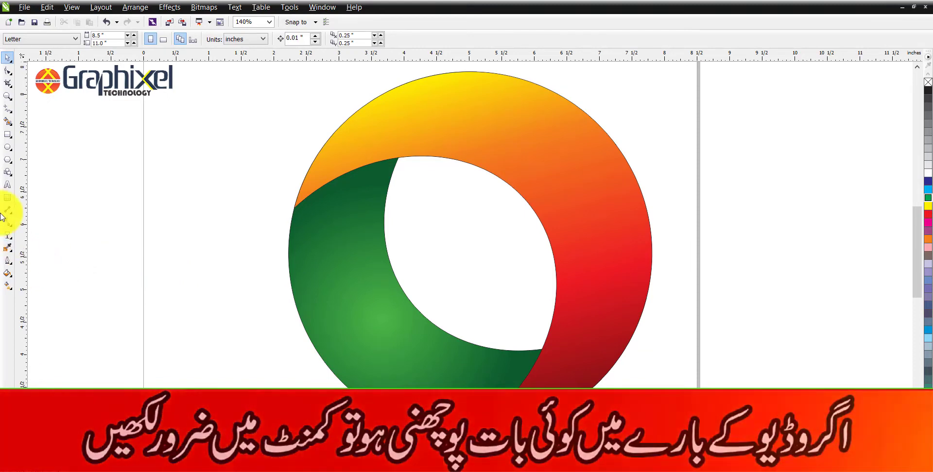
Draw a circle about 1.9 inches wide in the empty area beside the ring and stretch it into an ellipse about 2.58 inches tall
left_click(9, 147)
left_click_drag(103, 172, 202, 235)
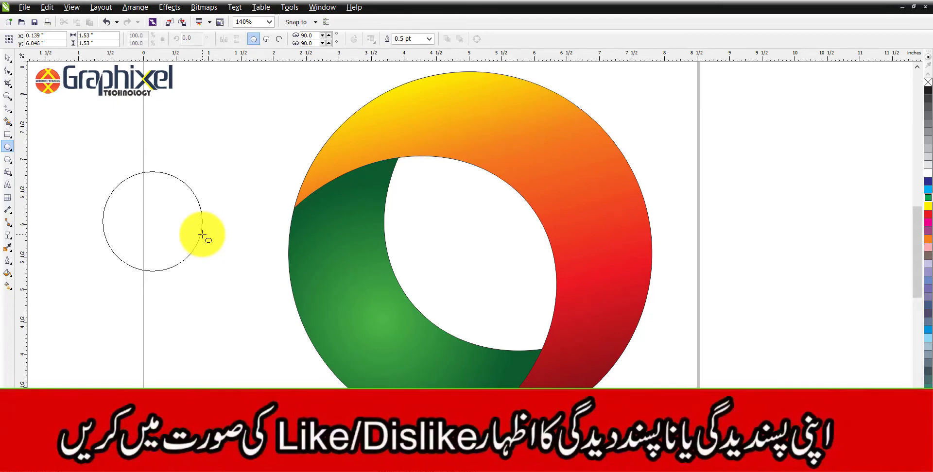
left_click_drag(203, 235, 226, 248)
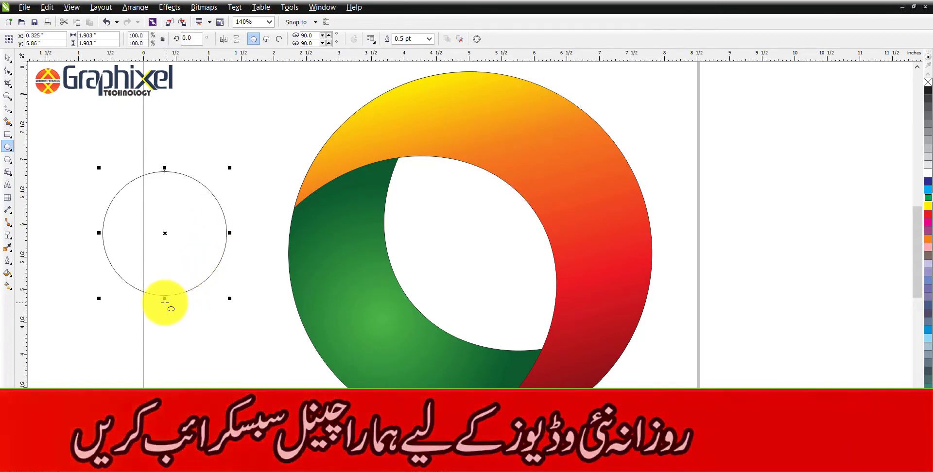
key("space")
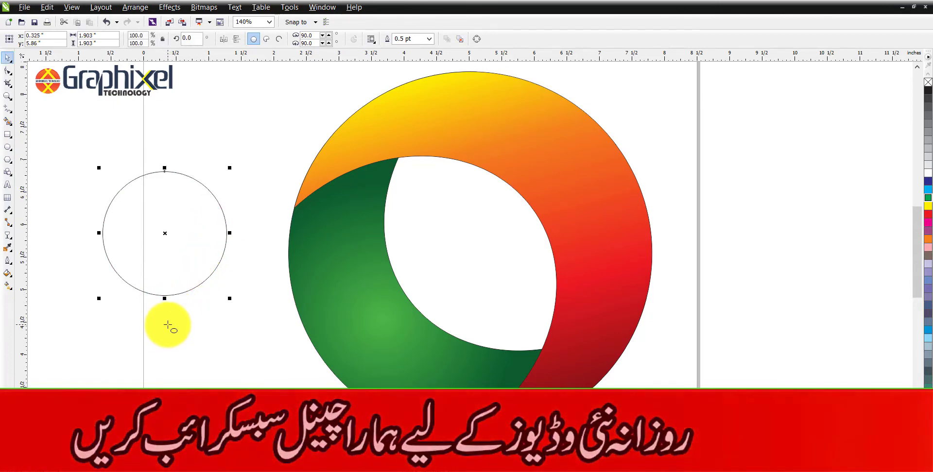
left_click_drag(164, 310, 162, 333)
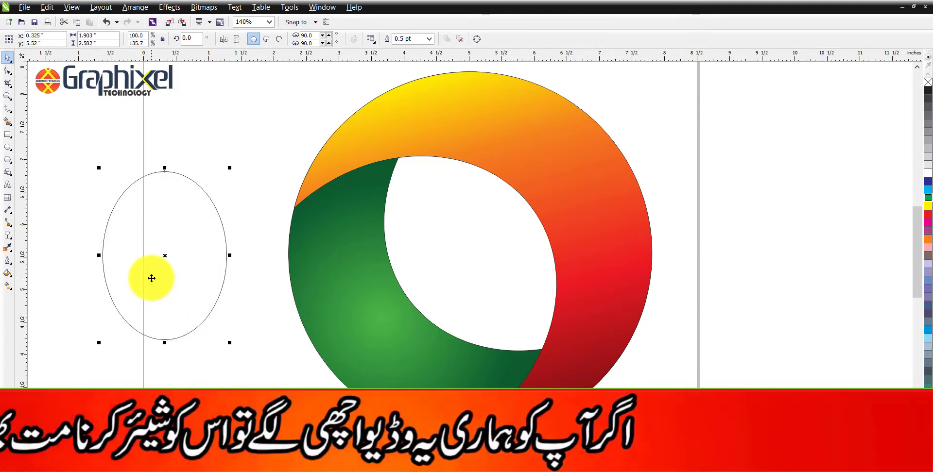
Duplicate the ellipse, enlarge the copy to about 2.2 by 2.99 inches and offset it to the right over the original
left_click_drag(163, 271, 159, 276)
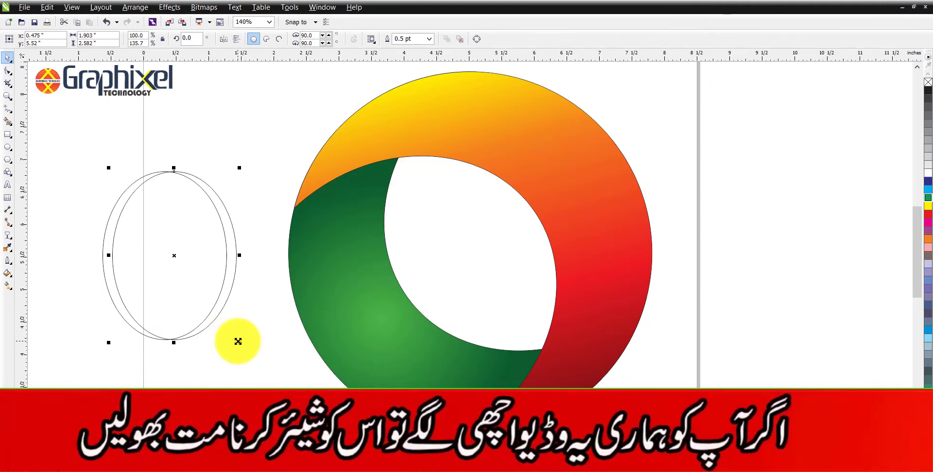
left_click_drag(239, 342, 247, 357)
left_click_drag(177, 293, 188, 287)
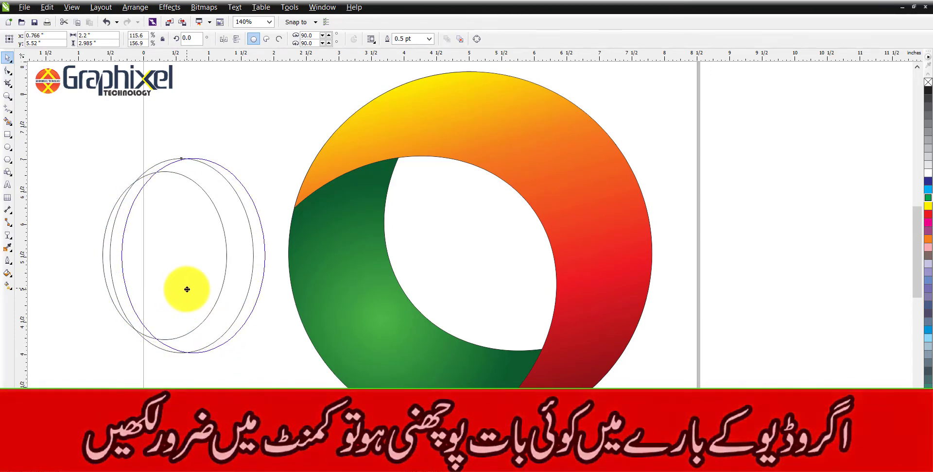
Trim the smaller ellipse with the larger one and delete the larger one, leaving a thin crescent
left_click(103, 263)
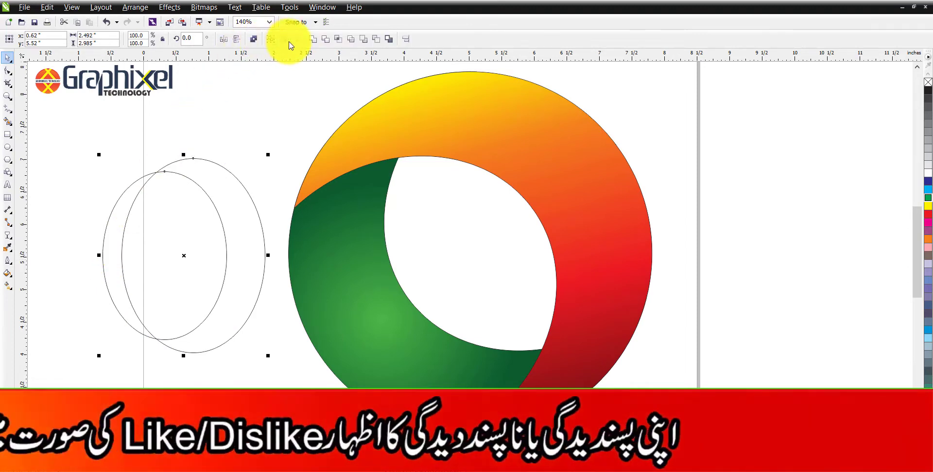
left_click(199, 207)
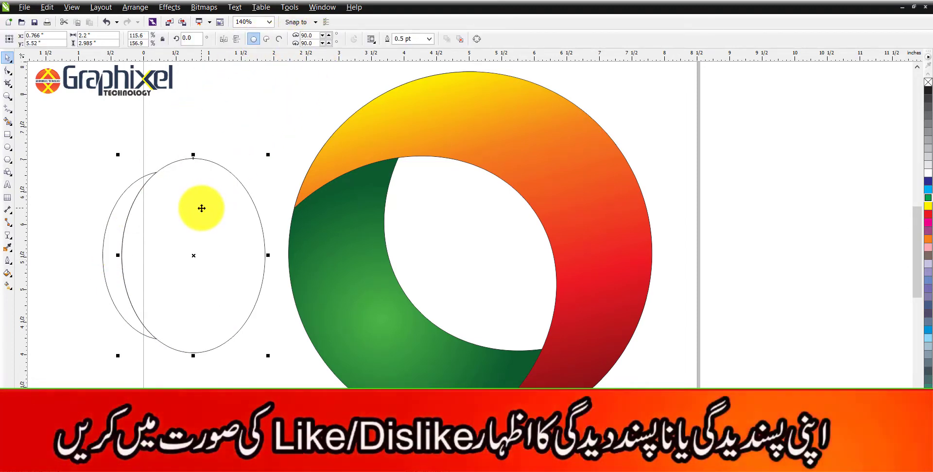
key("Delete")
Rotate the thin crescent to about 31 degrees and place it over the lower left of the green crescent
left_click(121, 253)
left_click(121, 252)
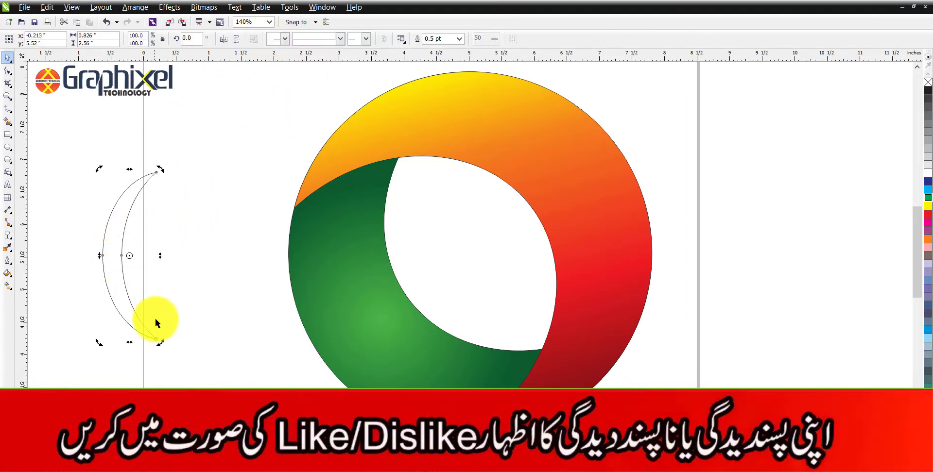
left_click_drag(157, 339, 189, 337)
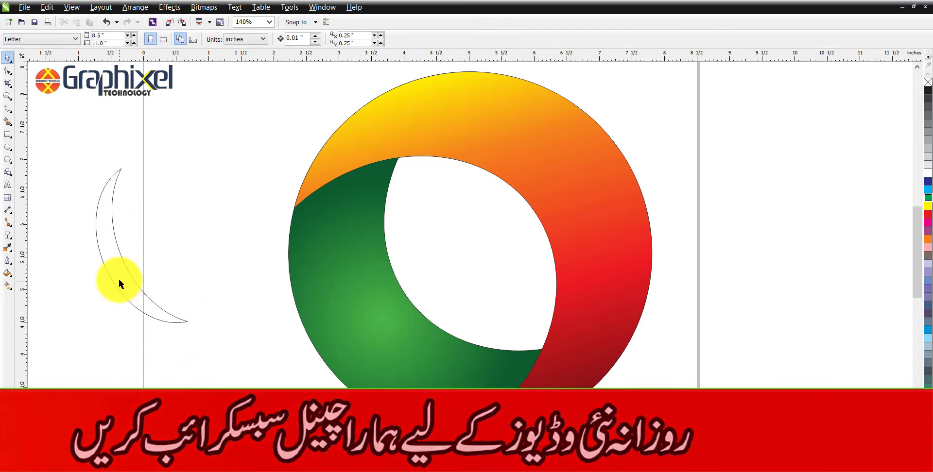
left_click_drag(119, 279, 341, 334)
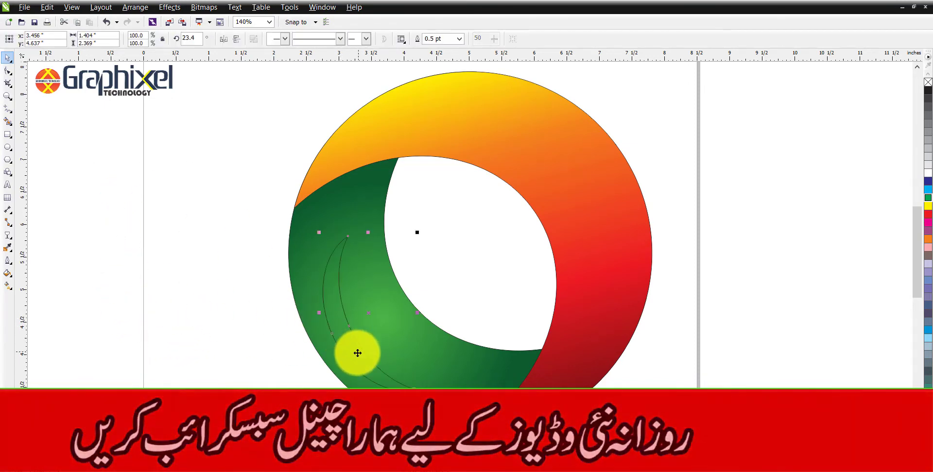
left_click_drag(419, 395, 427, 389)
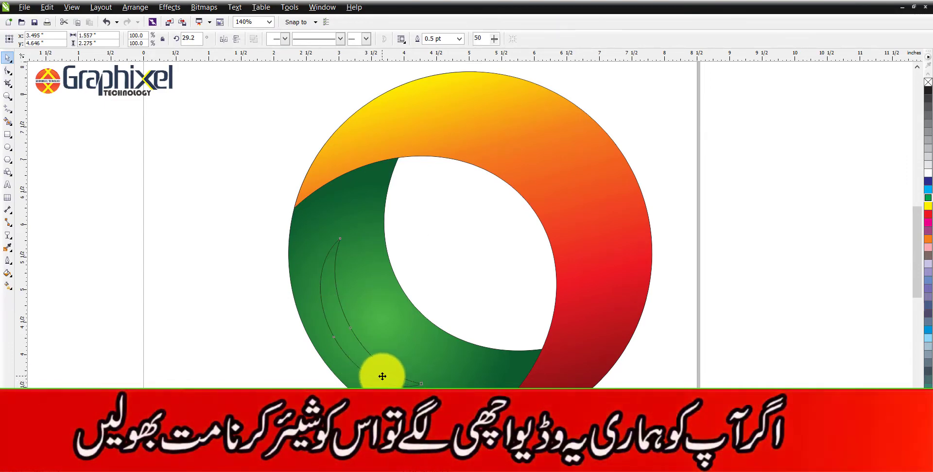
left_click_drag(424, 391, 428, 389)
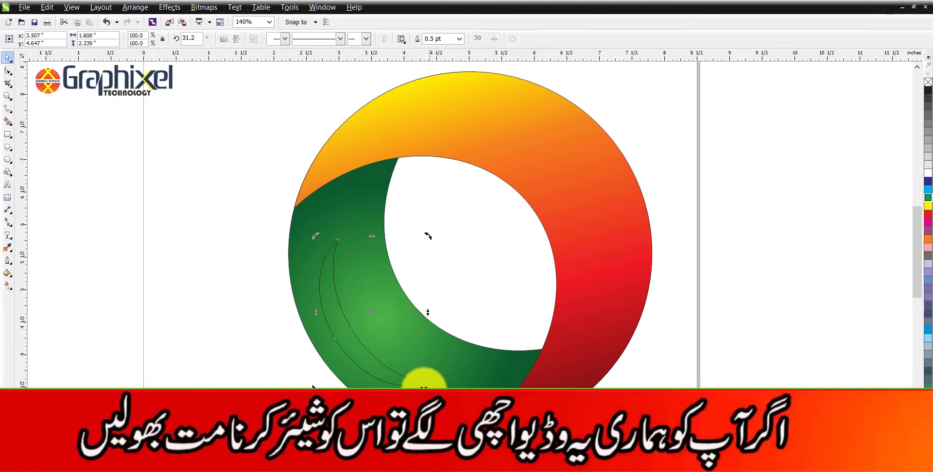
Fit the thin crescent along the green shape's outer curve, enlarging it to 116% and rotating it to about 33.5 degrees
left_click(371, 367)
left_click_drag(372, 368, 365, 363)
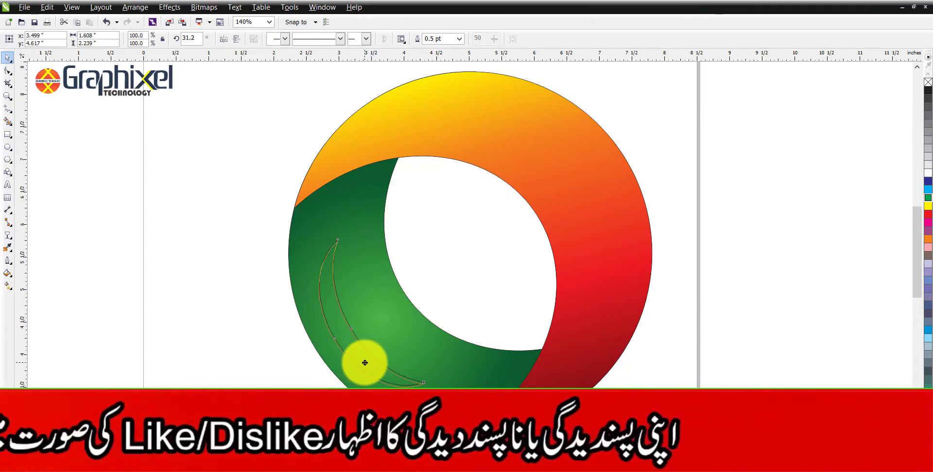
left_click_drag(365, 363, 365, 363)
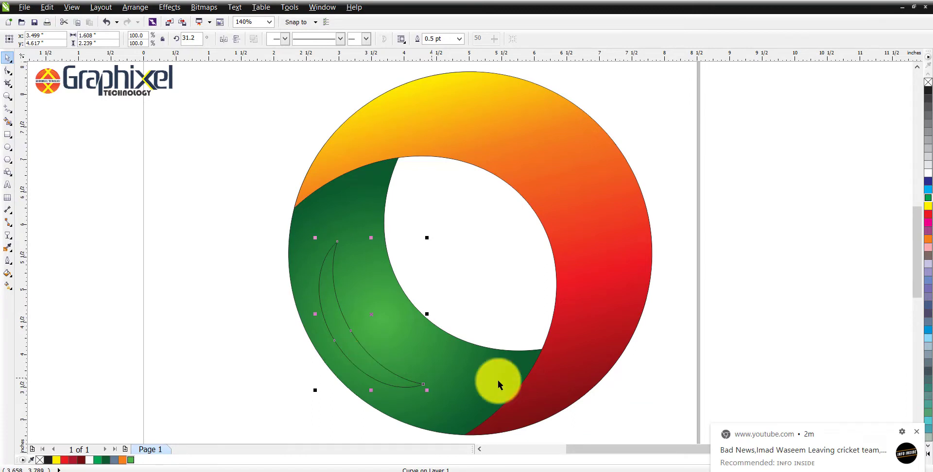
left_click(416, 385)
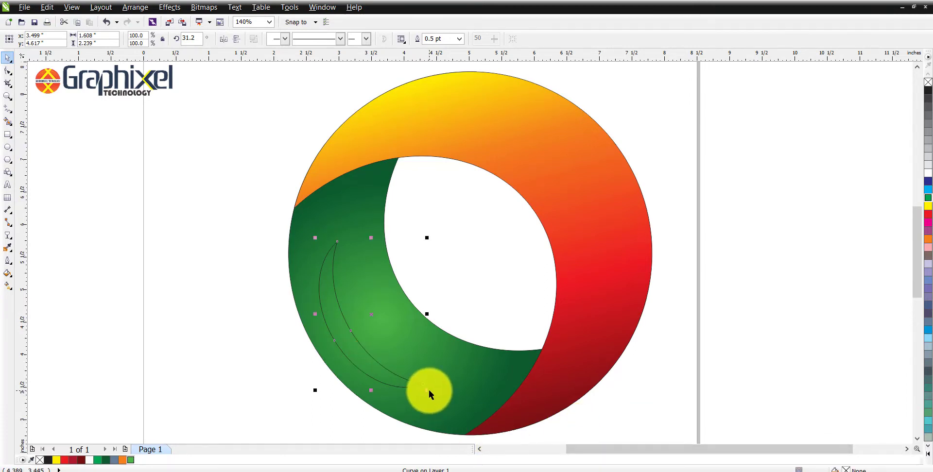
left_click_drag(450, 403, 450, 403)
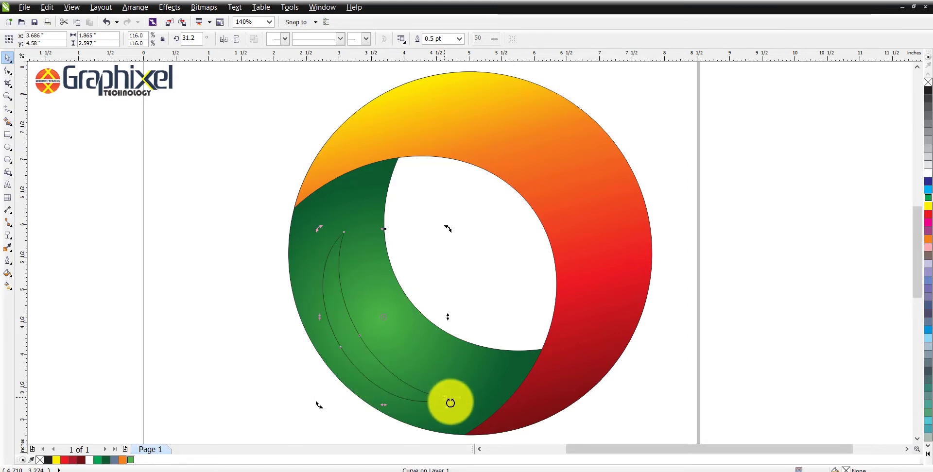
left_click_drag(453, 406, 451, 404)
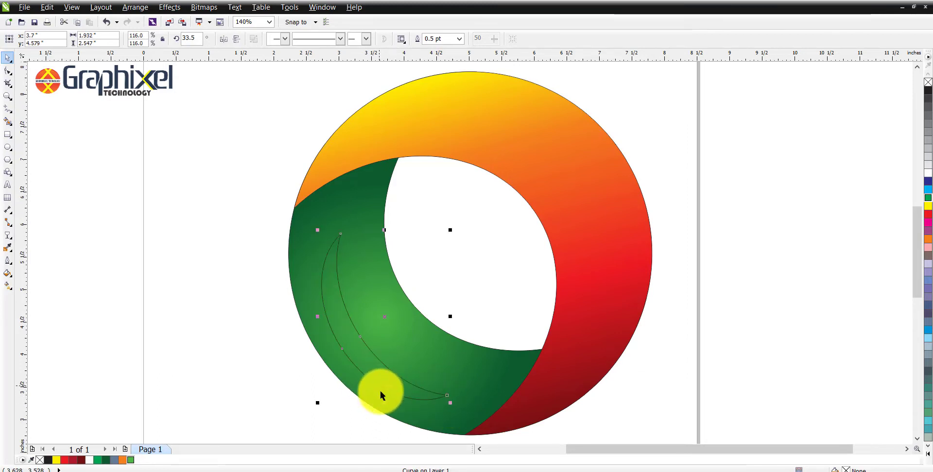
Fill the thin crescent with white and remove its outline
left_click(929, 175)
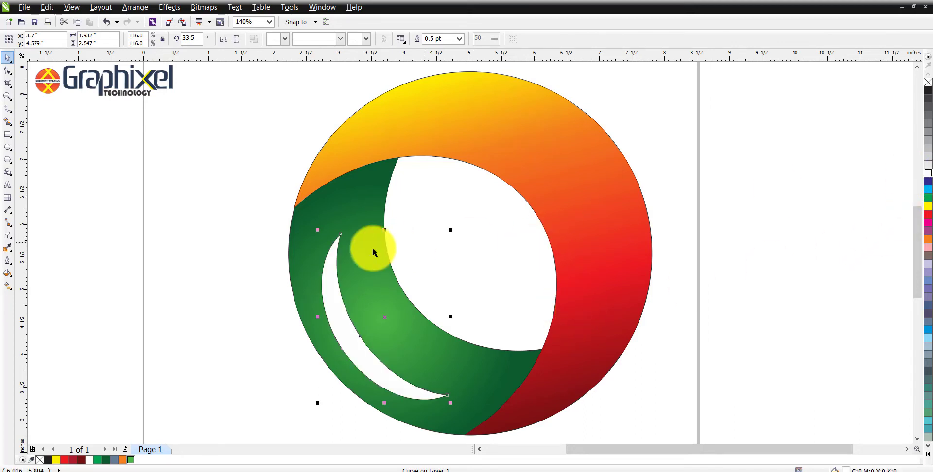
right_click(929, 84)
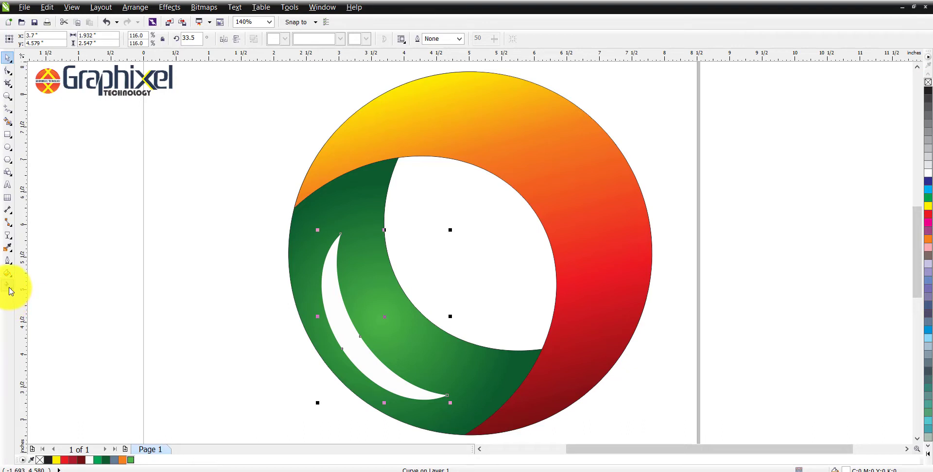
Apply a linear transparency to the white crescent, fading from its outer lower-left edge toward the ring's centre
left_click(8, 236)
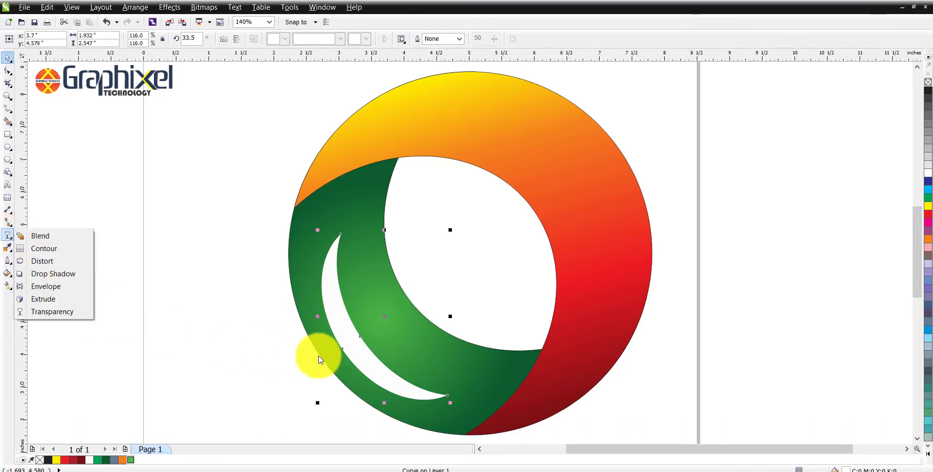
left_click(9, 240)
left_click(9, 237)
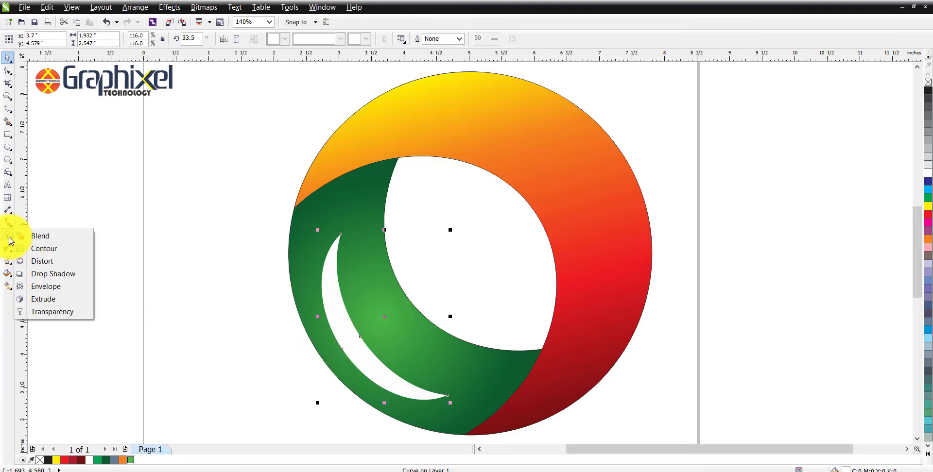
left_click(10, 237)
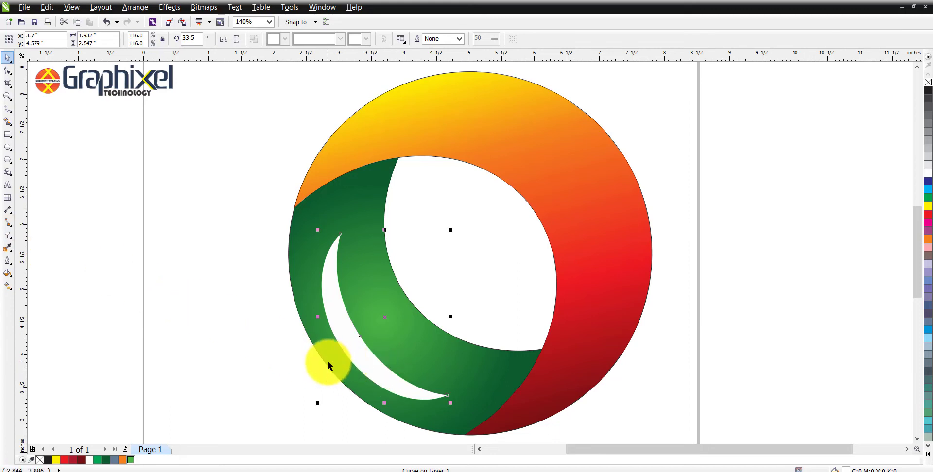
left_click(7, 236)
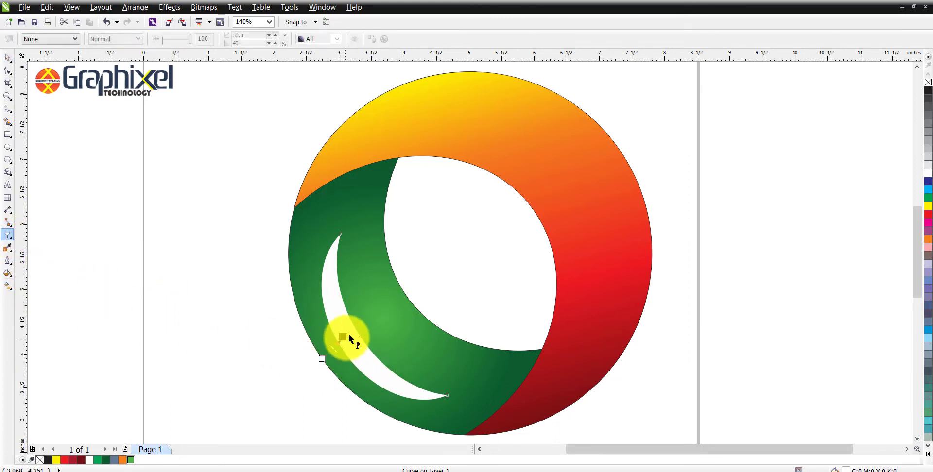
left_click_drag(364, 326, 364, 326)
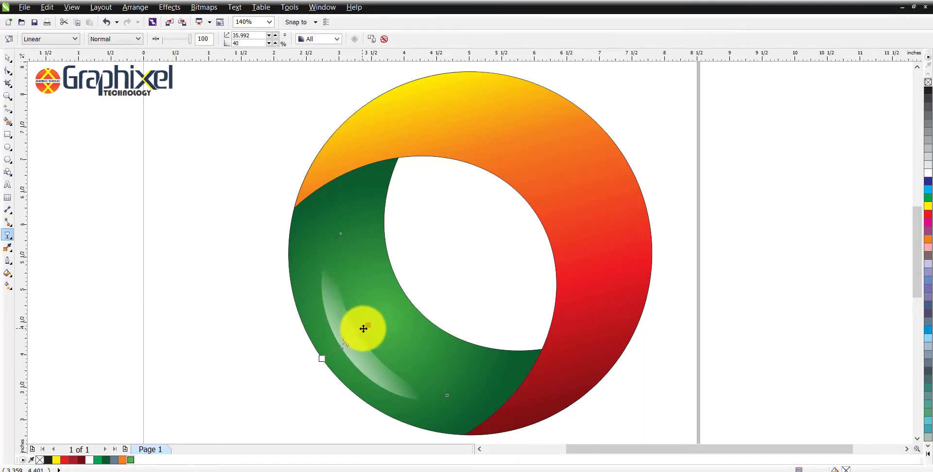
key("space")
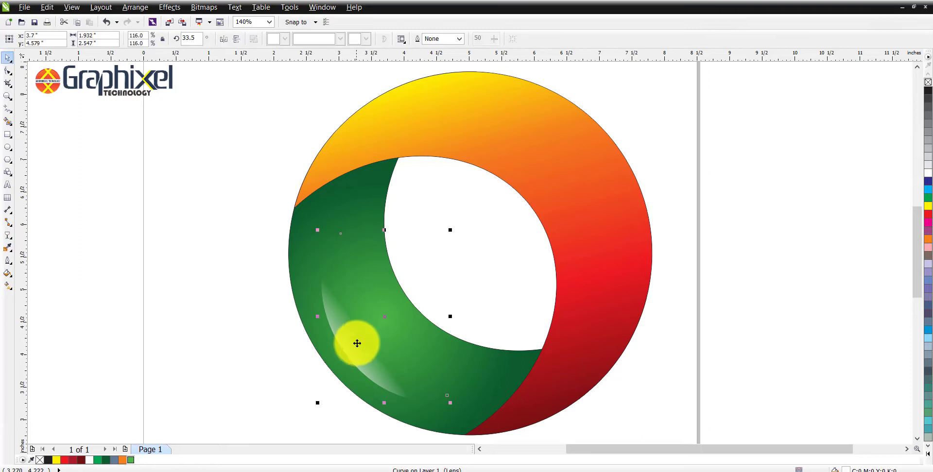
Refine the white highlight's transparency by moving its end points, with an angle of about 35.3 degrees and 39% edge padding
key("space")
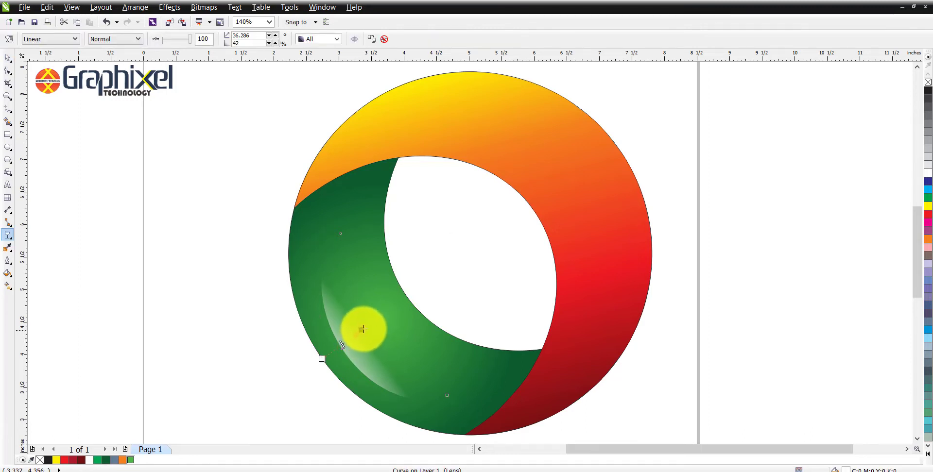
left_click_drag(371, 323, 373, 323)
key("space")
key("Escape")
left_click(343, 337)
key("space")
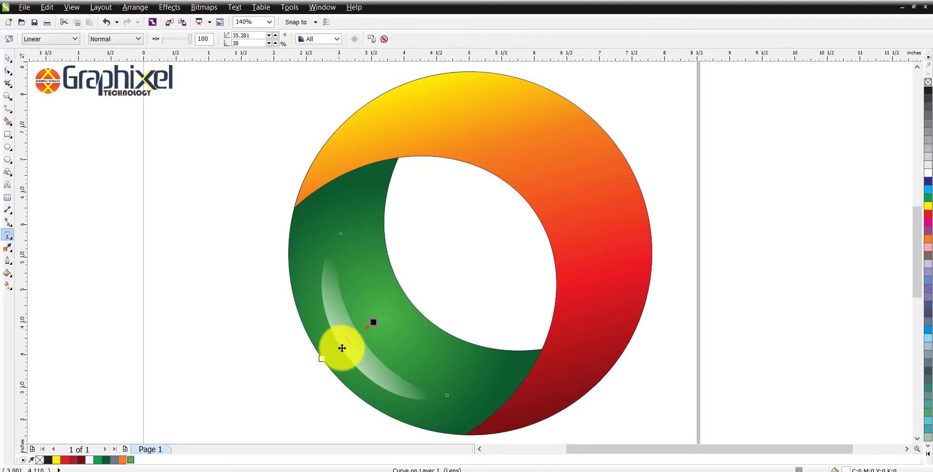
left_click_drag(342, 347, 363, 332)
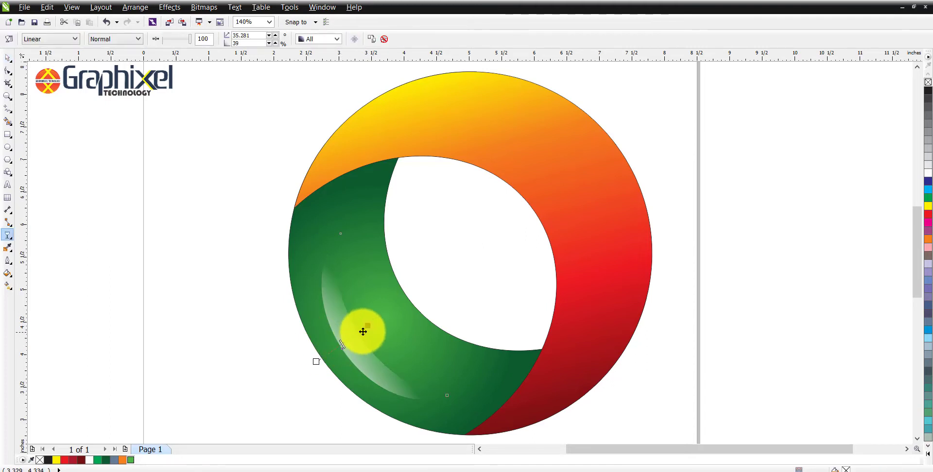
key("space")
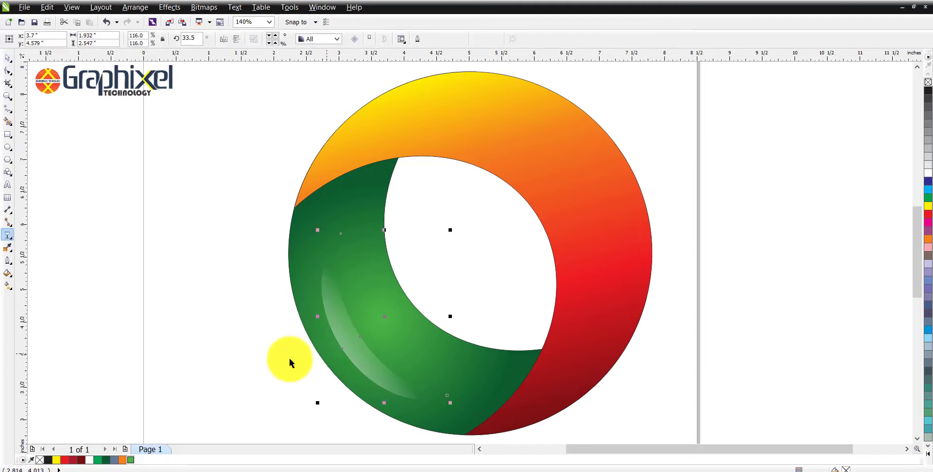
Duplicate the white highlight at 70% size and place the smaller copy inside the larger one on the green shape
key("Escape")
left_click(345, 337)
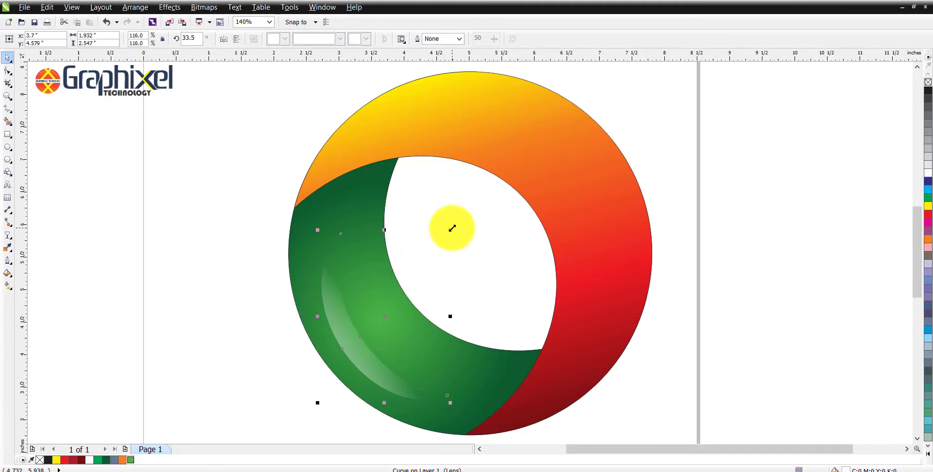
left_click_drag(432, 264, 432, 265)
right_click(432, 265)
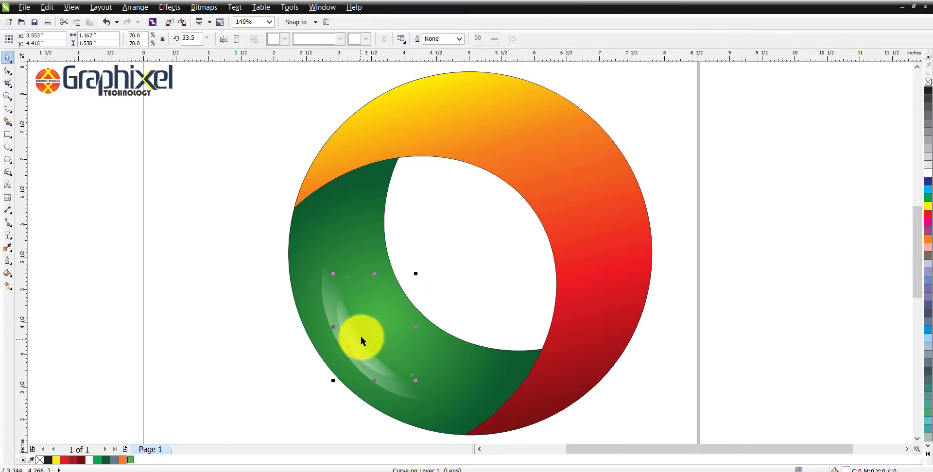
scroll(361, 336, "up", 2)
left_click_drag(475, 206, 456, 242)
left_click_drag(389, 319, 376, 335)
left_click(174, 297)
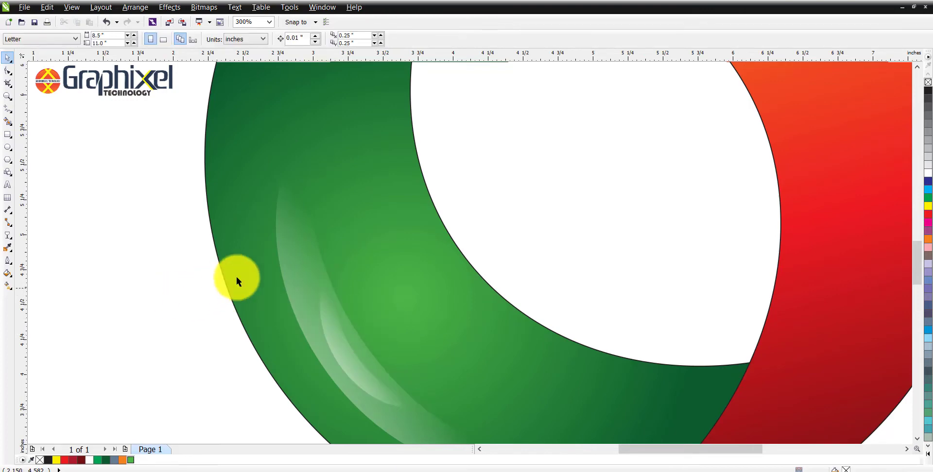
Rotate both white highlights together to about 37.9 degrees, fit them along the green shape's outer curve and group them
scroll(247, 276, "down", 2)
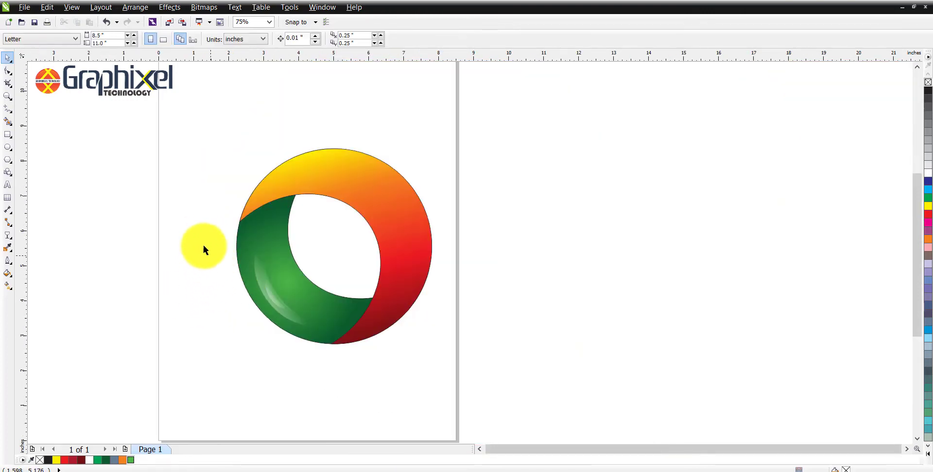
left_click_drag(357, 359, 357, 357)
left_click(259, 276, "shift")
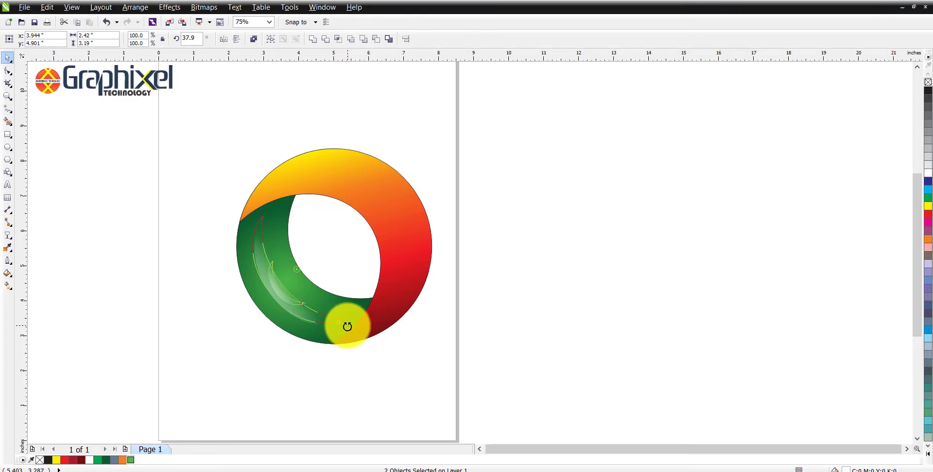
left_click_drag(347, 326, 280, 310)
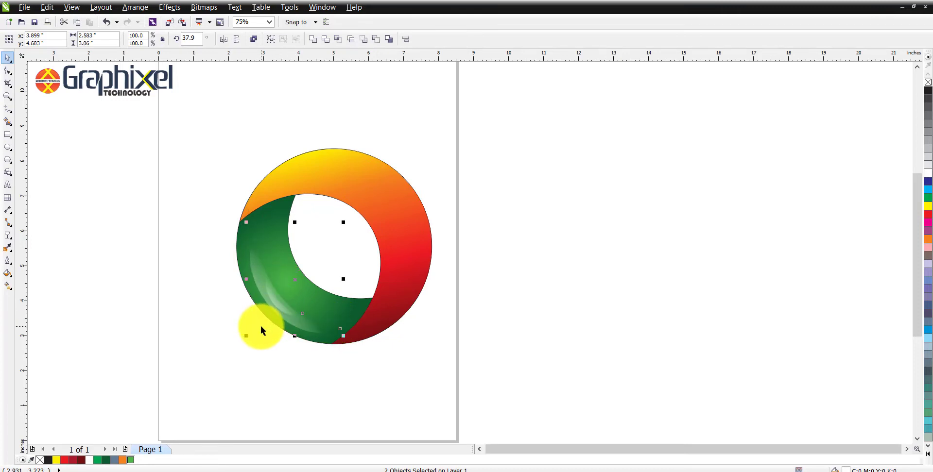
key("ctrl+g")
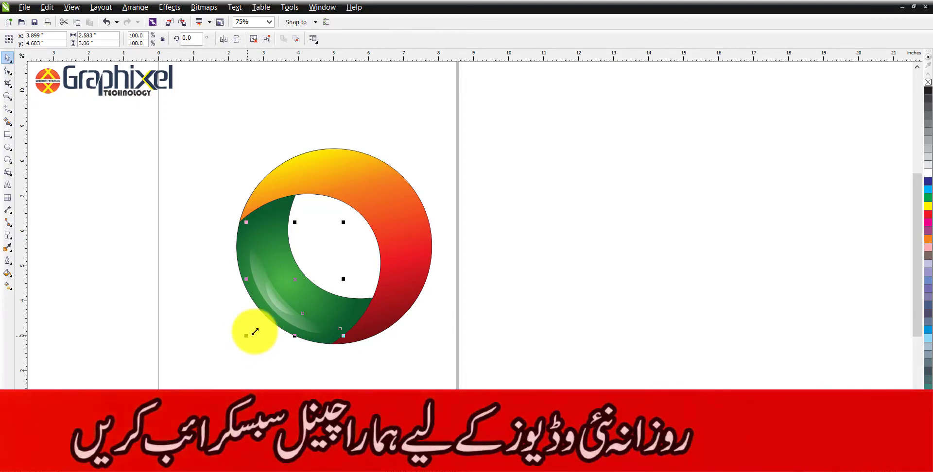
Mirror a copy of the grouped highlights onto the upper-right curve of the orange-red shape and enlarge it to about 135.8%
left_click_drag(247, 335, 363, 270)
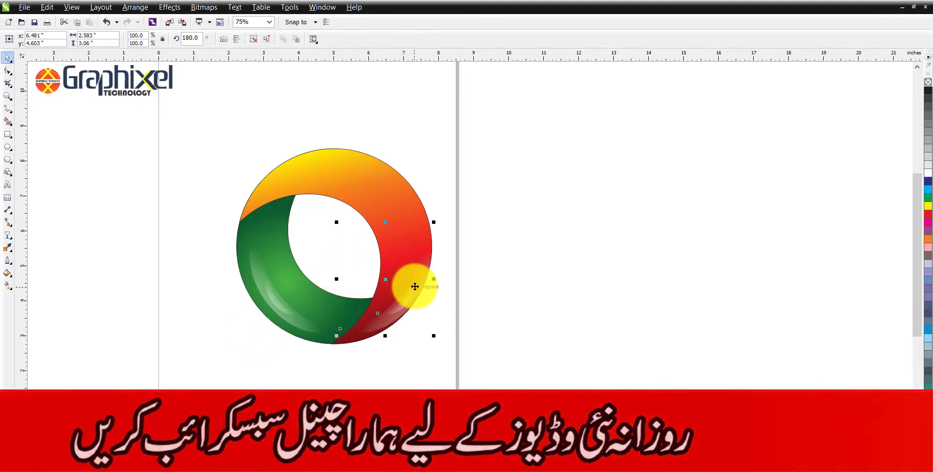
left_click_drag(417, 282, 387, 242)
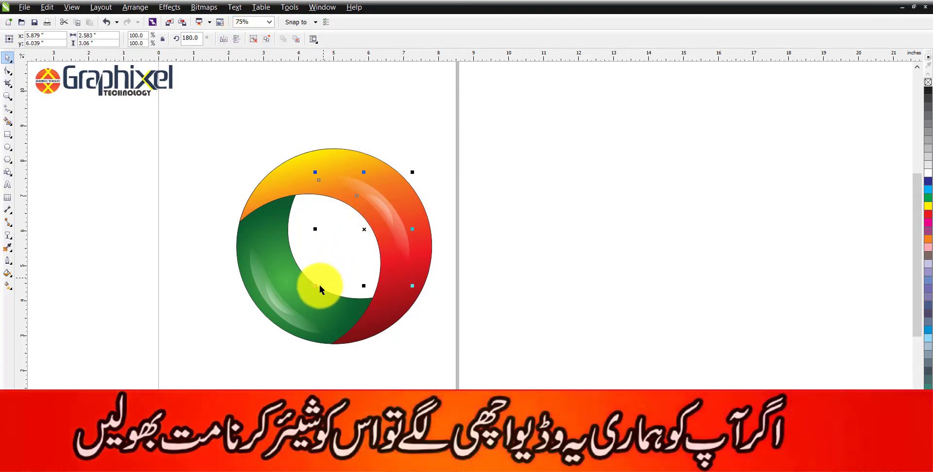
left_click_drag(314, 286, 285, 324)
left_click_drag(359, 240, 407, 206)
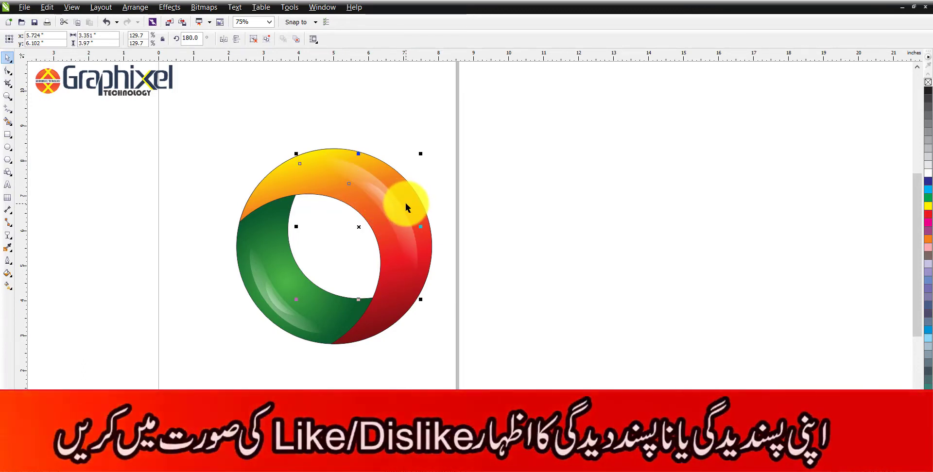
left_click_drag(422, 154, 427, 148)
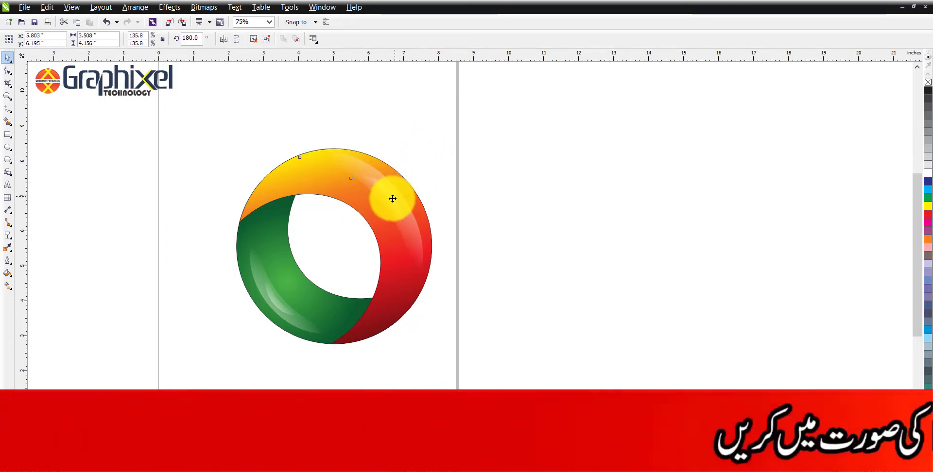
Remove the outlines from the whole ring and group all its parts with the highlights
left_click_drag(392, 198, 203, 382)
left_click(450, 186)
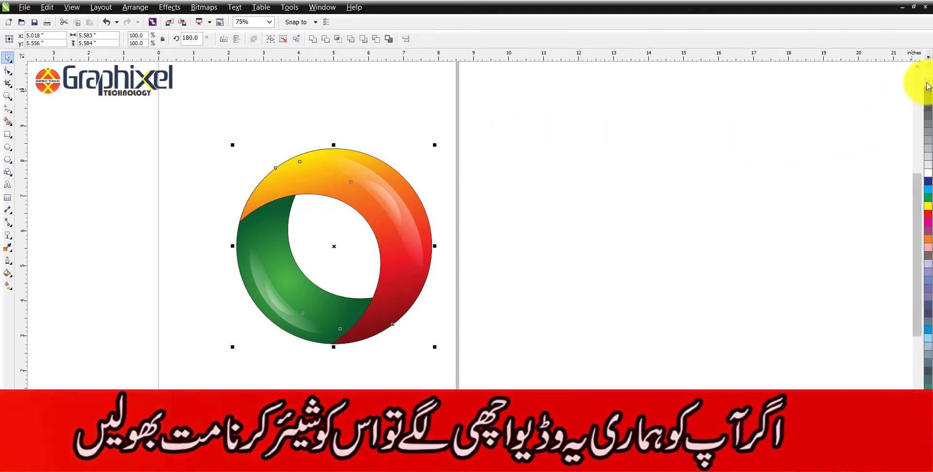
key("ctrl+g")
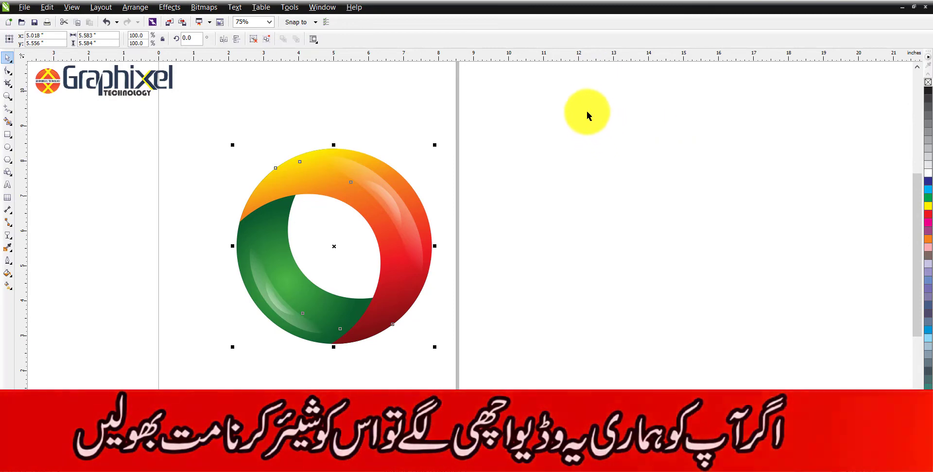
Draw a background rectangle about 13.7 by 6.06 inches extending left of the ring and send it behind the logo
left_click(516, 157)
left_click_drag(492, 172, 696, 164)
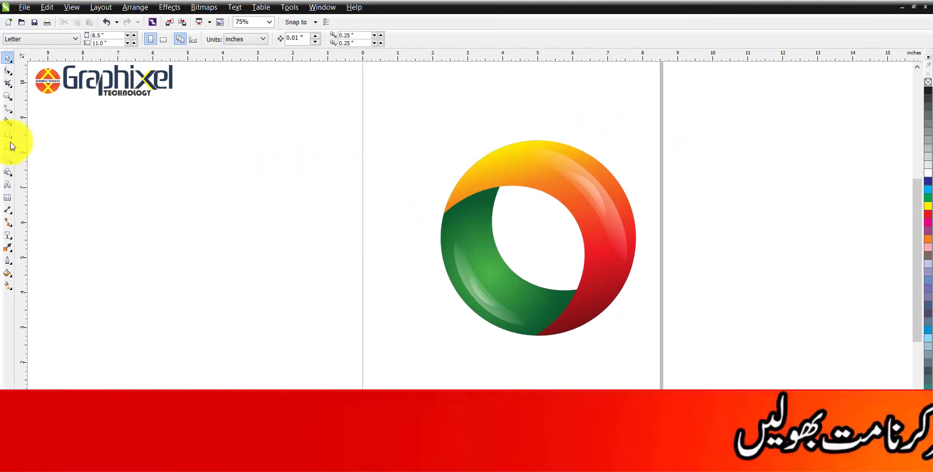
left_click(7, 134)
left_click(55, 140)
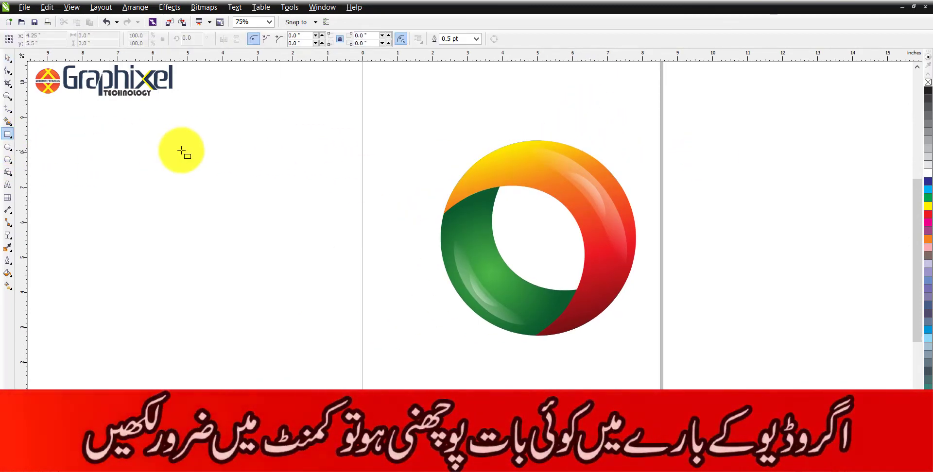
mouse_move(144, 153)
left_mouse_down()
mouse_move(617, 316)
mouse_move(653, 343)
mouse_move(621, 362)
left_mouse_up()
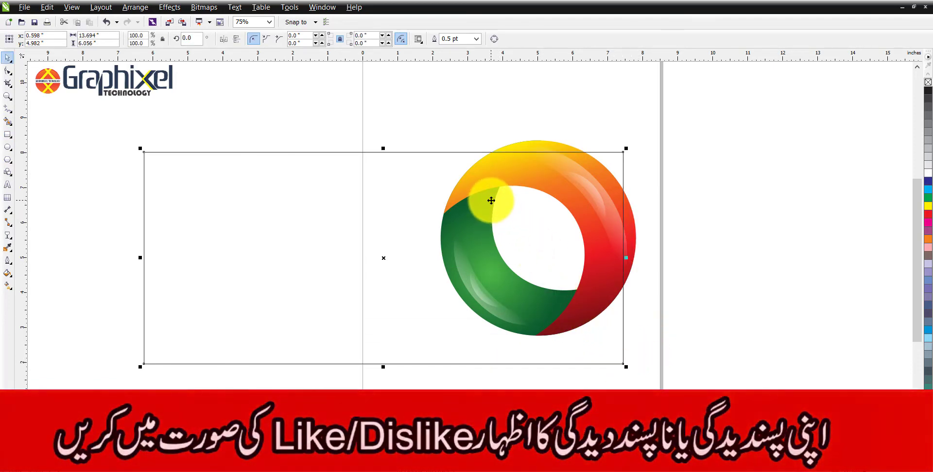
key("shift+Page_Down")
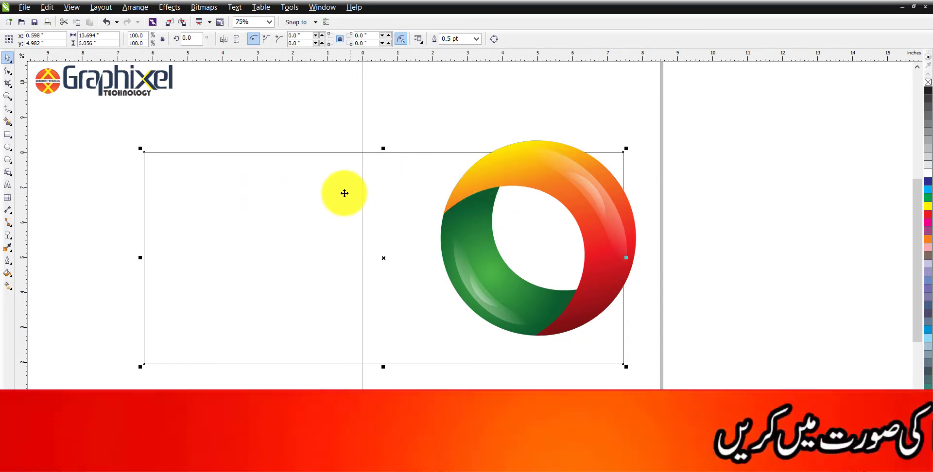
Give the background rectangle a radial fill fading from a white centre to medium grey edges
left_click(8, 285)
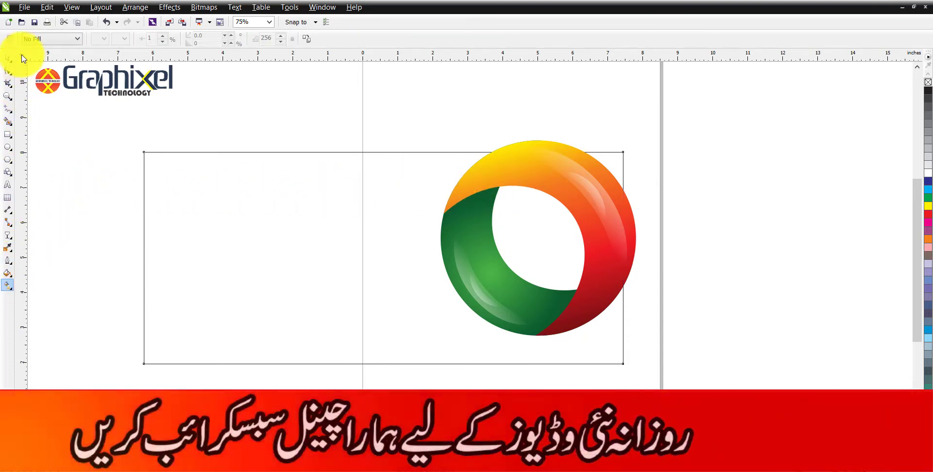
left_click(44, 39)
left_click(30, 73)
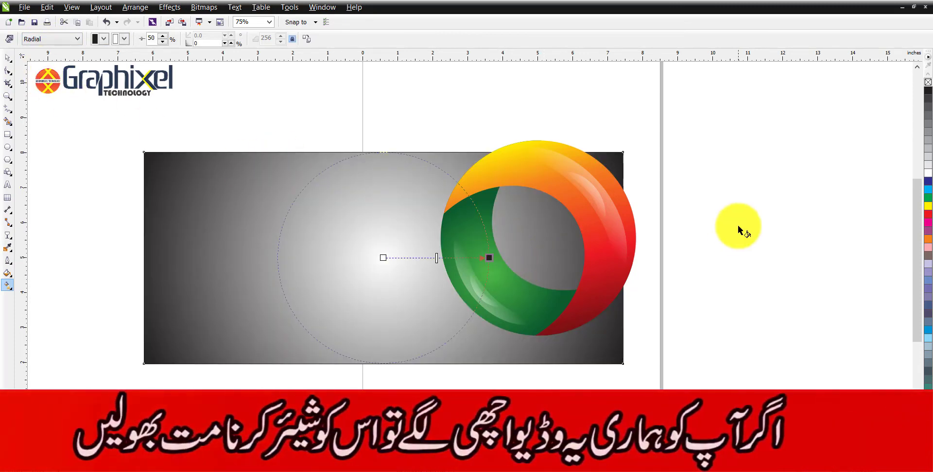
left_click(928, 147)
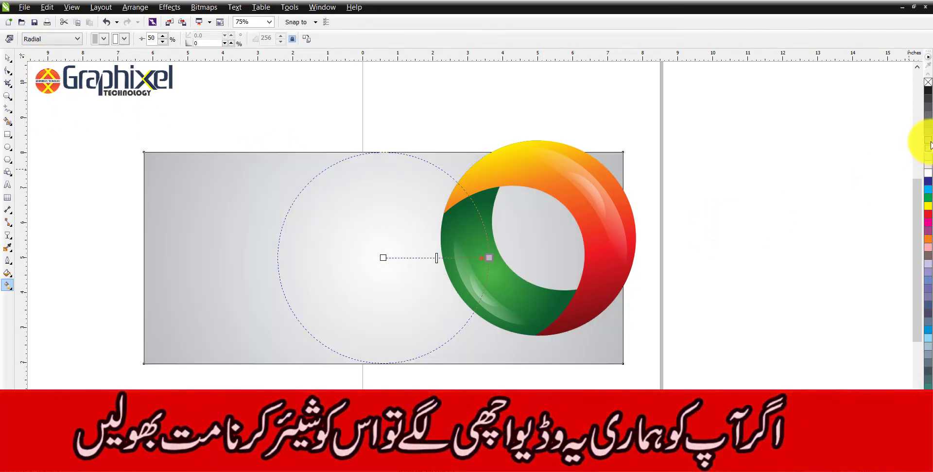
left_click(930, 141)
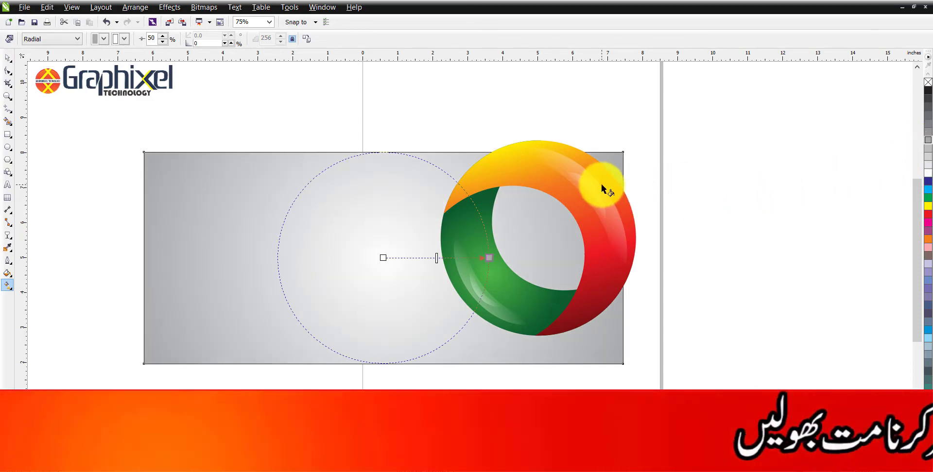
Centre the ring on the background rectangle, then shift it horizontally into the rectangle's right half
key("space")
left_click(588, 199)
left_click(395, 214, "shift")
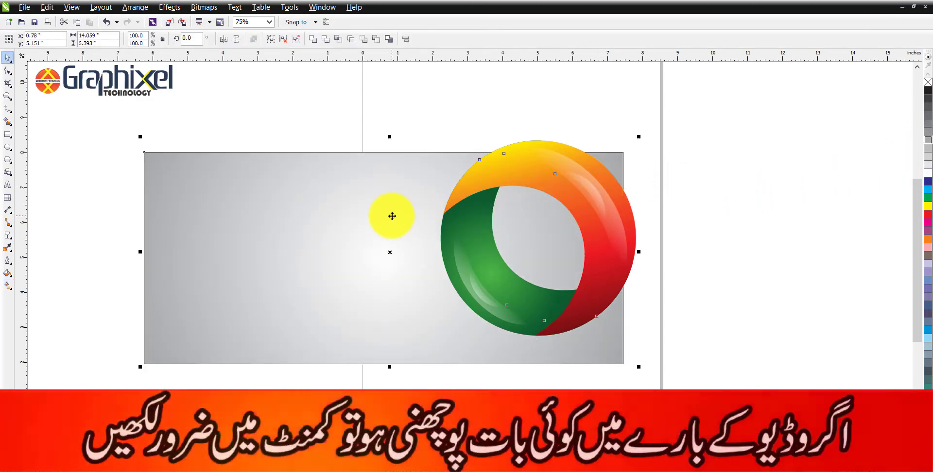
key("c")
key("e")
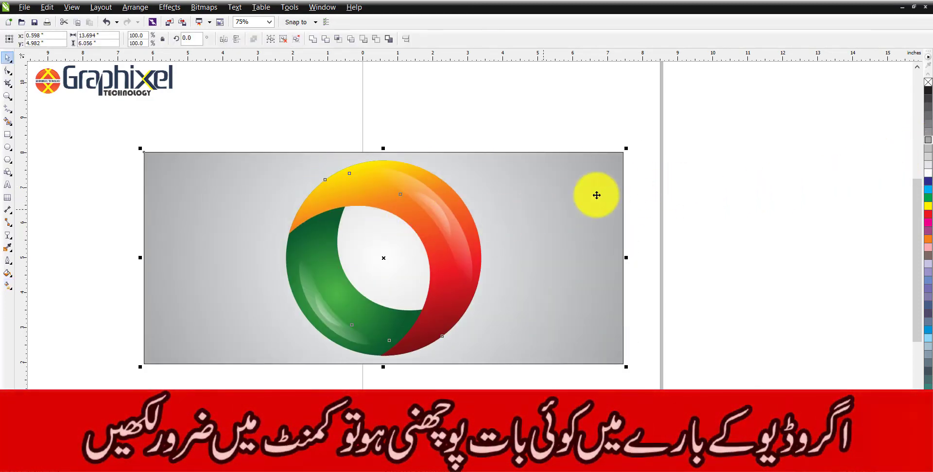
left_click_drag(462, 236, 557, 243)
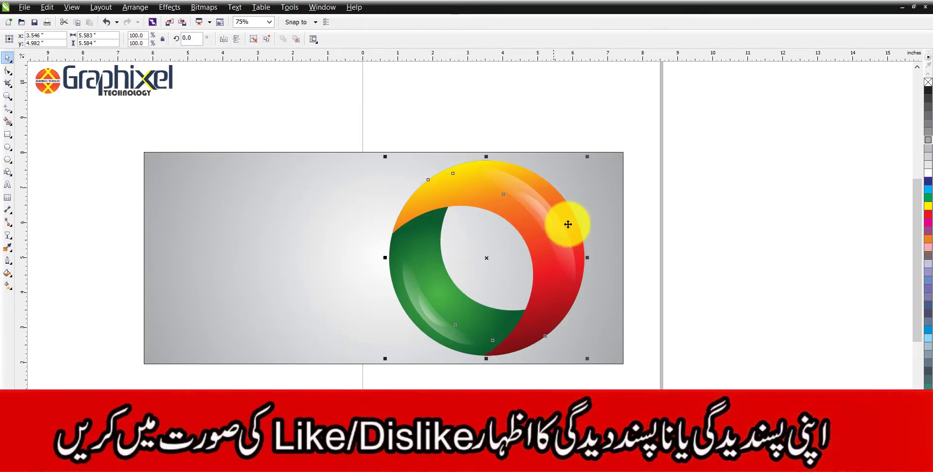
left_click(714, 183)
left_click(365, 228)
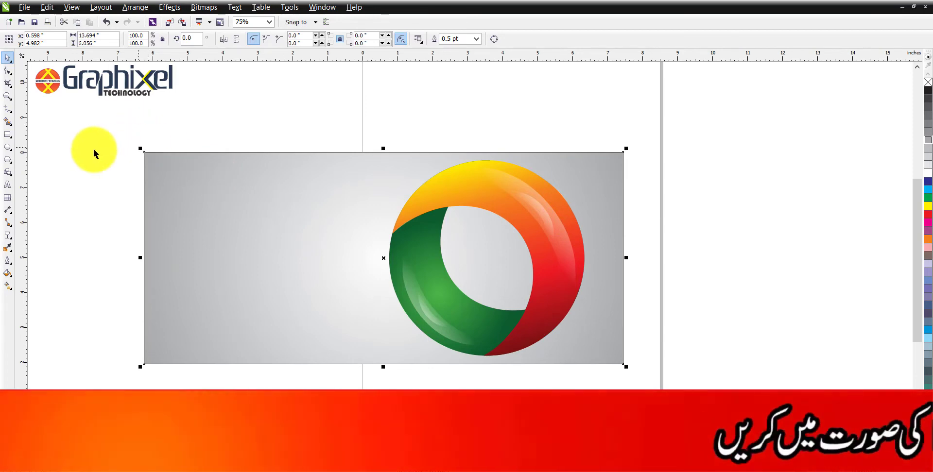
Add a three-line text reading LOGO, DESIGN and GRAPHIXEL TECHNOLOGY beside the rectangle's upper-left corner
left_click(8, 184)
left_click(78, 160)
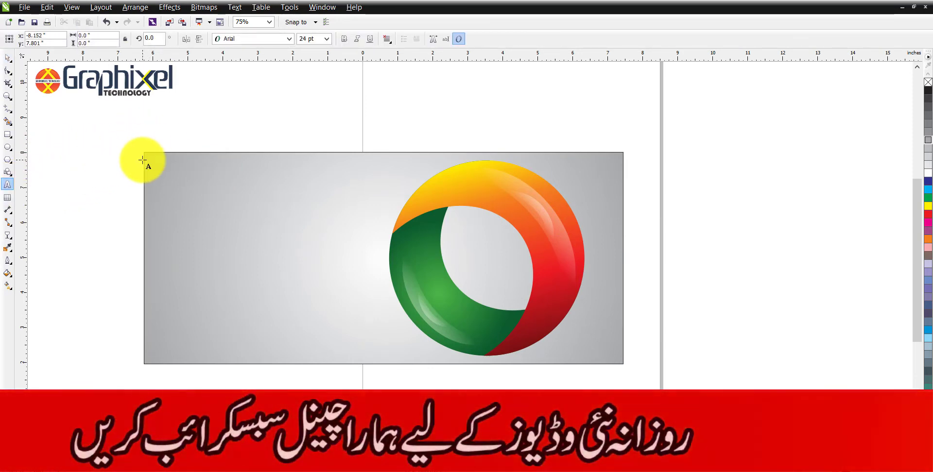
type("LOGO")
key("Return")
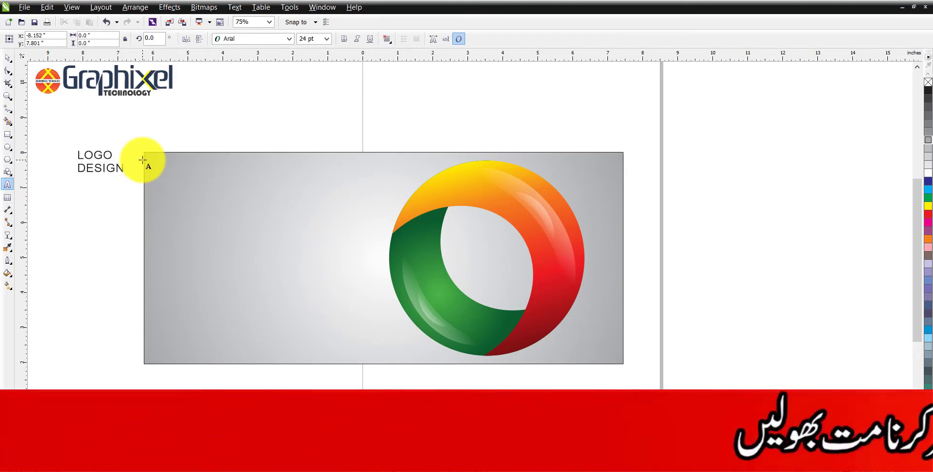
type("GRAPHIC")
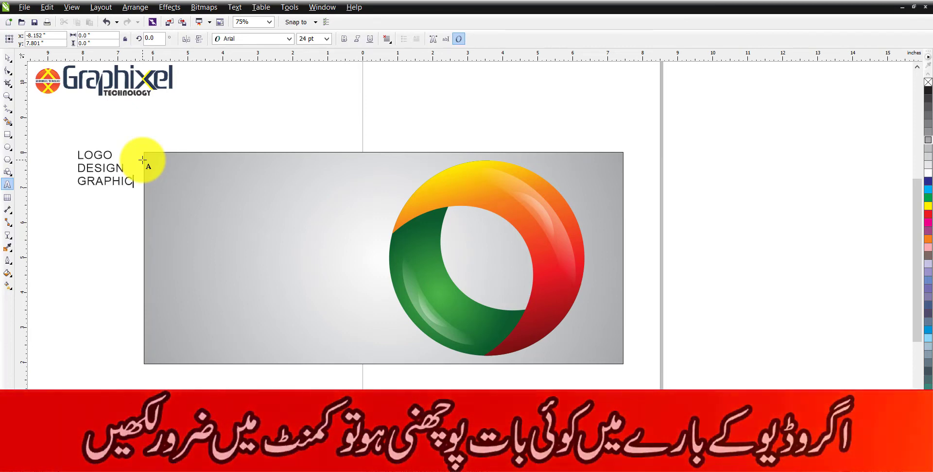
key("BackSpace")
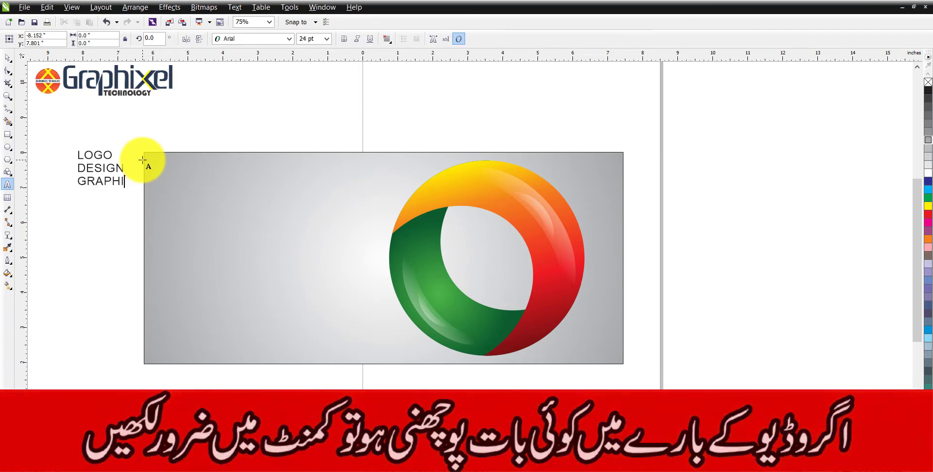
type("XEL TE")
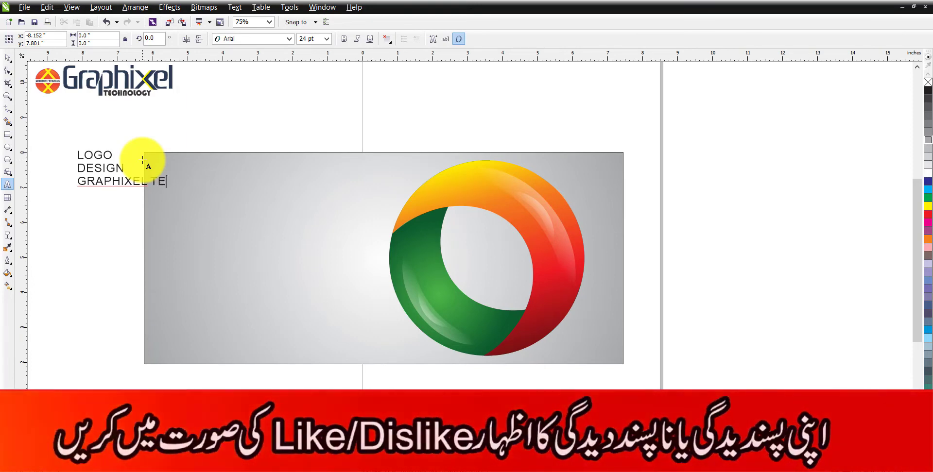
type("CHNOLOGY")
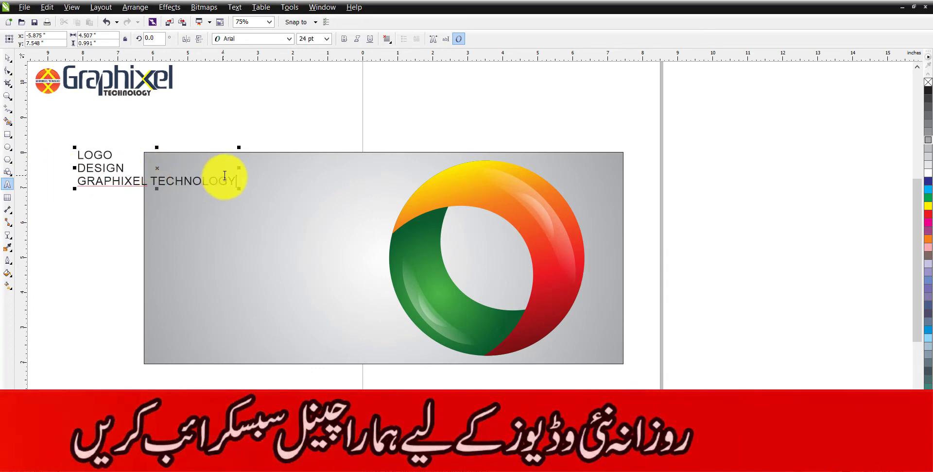
Set the font size of the GRAPHIXEL TECHNOLOGY line to 7 pt to match the width of the word DESIGN
left_click_drag(240, 179, 77, 188)
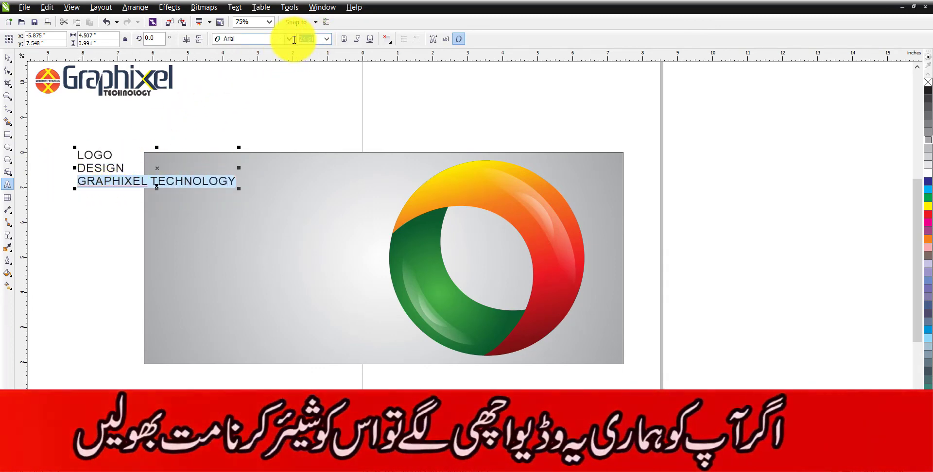
type("8")
key("Return")
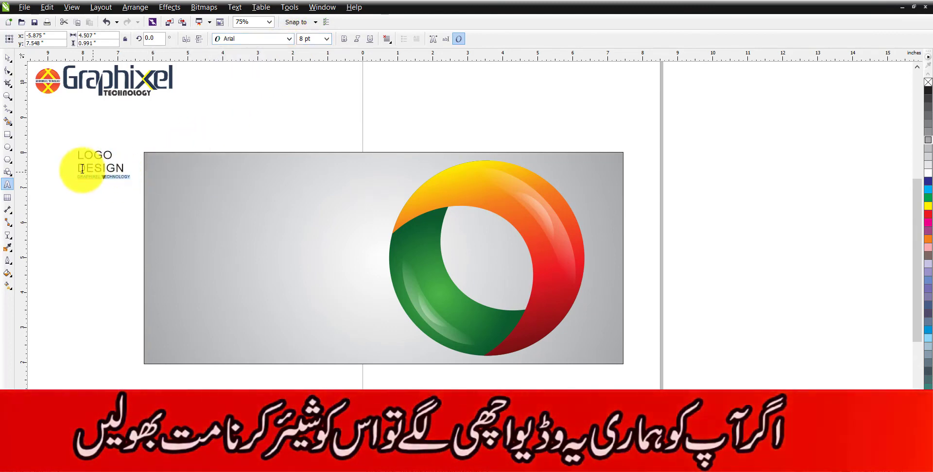
scroll(70, 147, "up", 3)
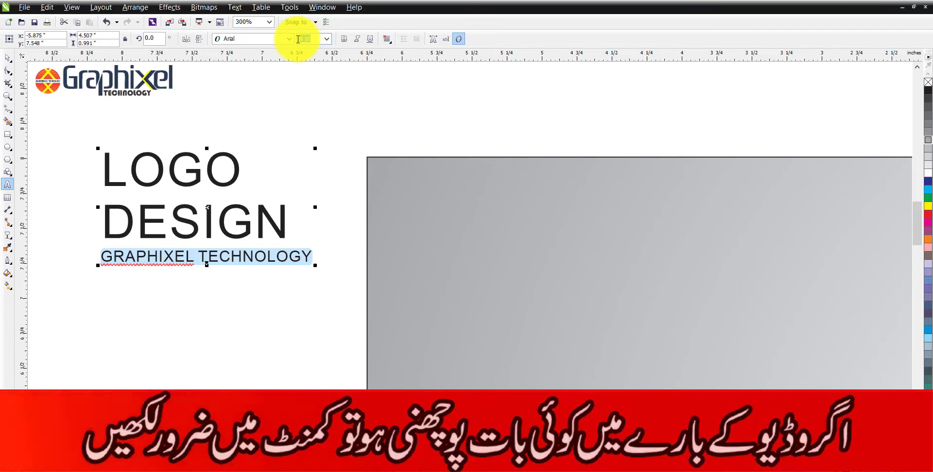
type("7")
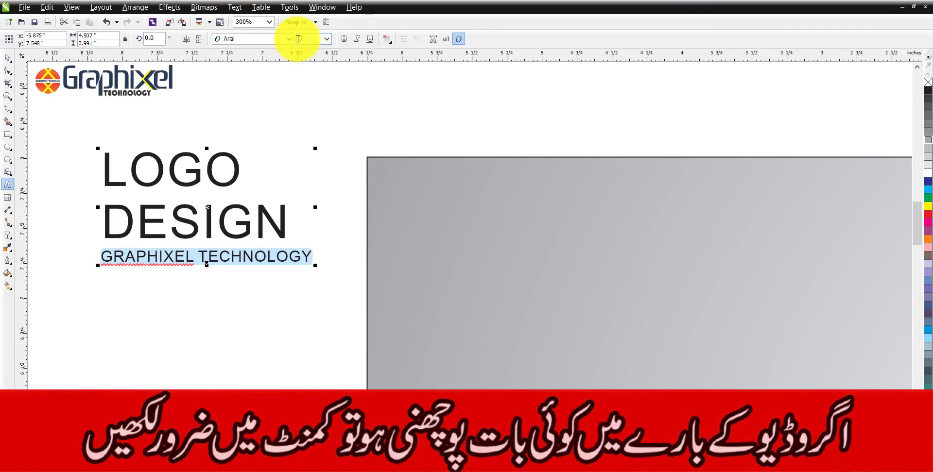
key("Return")
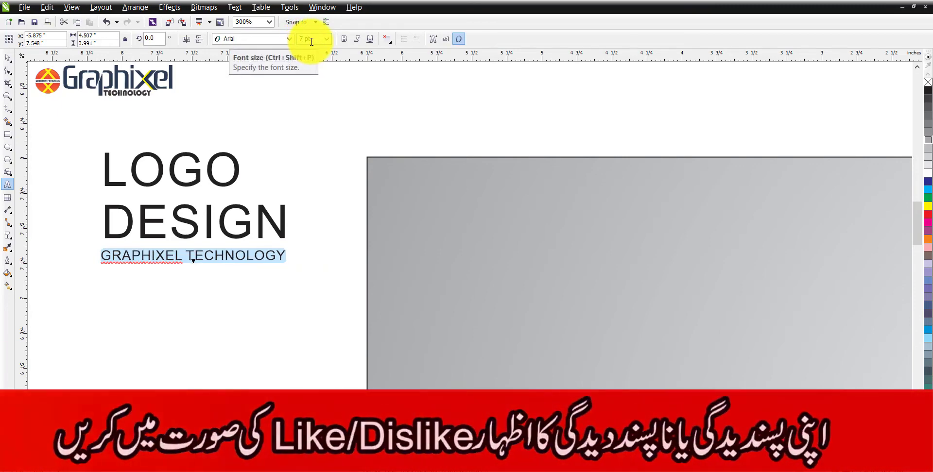
Make the word LOGO bold and colour it dark red
left_click_drag(241, 170, 108, 183)
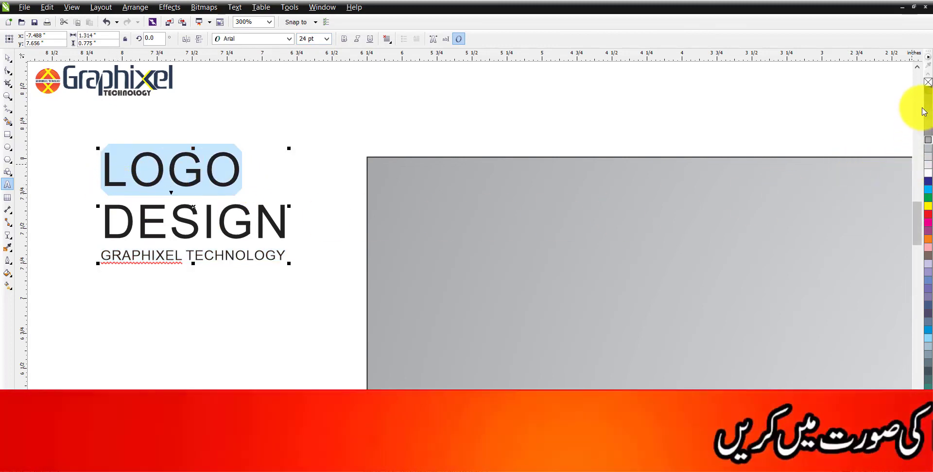
left_click(342, 39)
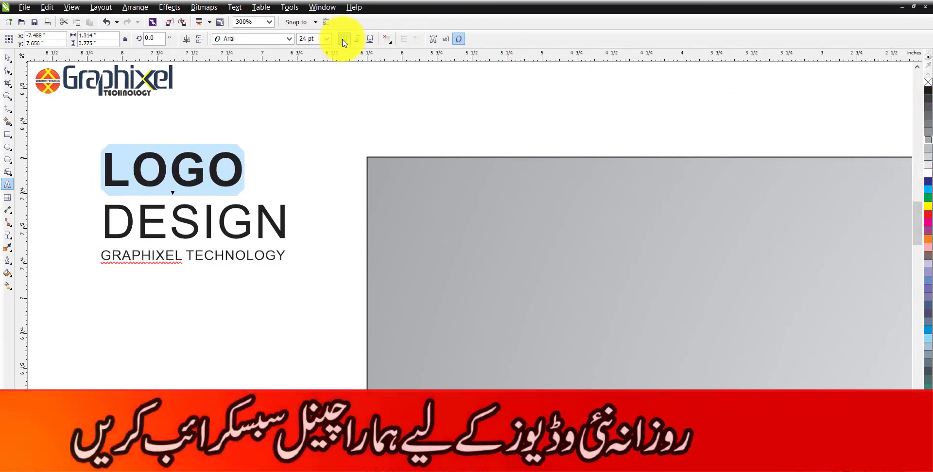
key("ctrl+space")
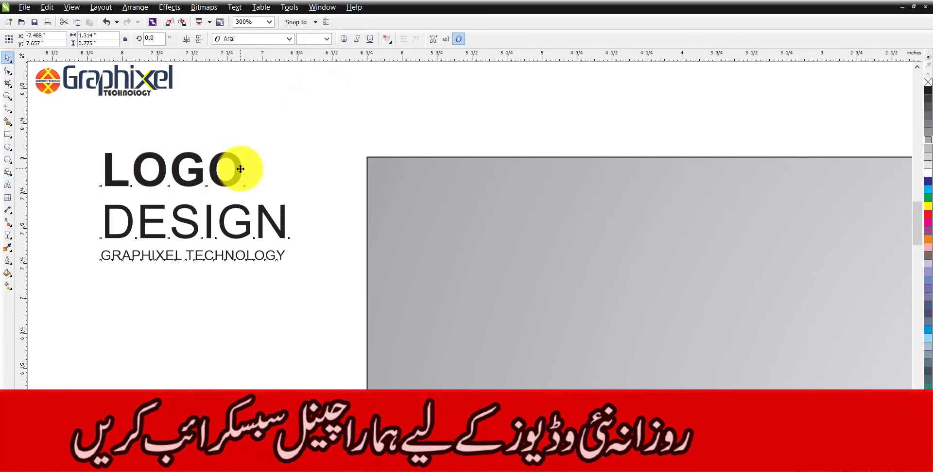
double_click(241, 168)
left_click_drag(242, 169, 104, 166)
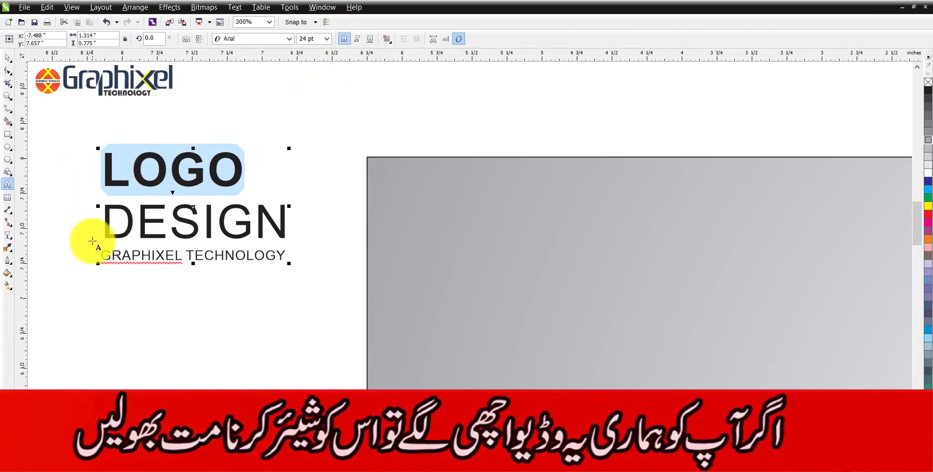
left_click(170, 451)
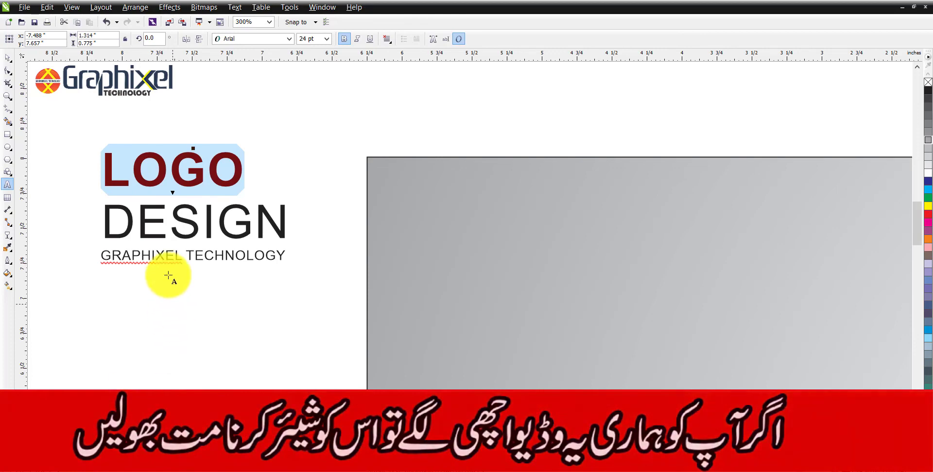
Colour the word DESIGN dark green, keeping its regular weight
left_click_drag(104, 226, 346, 224)
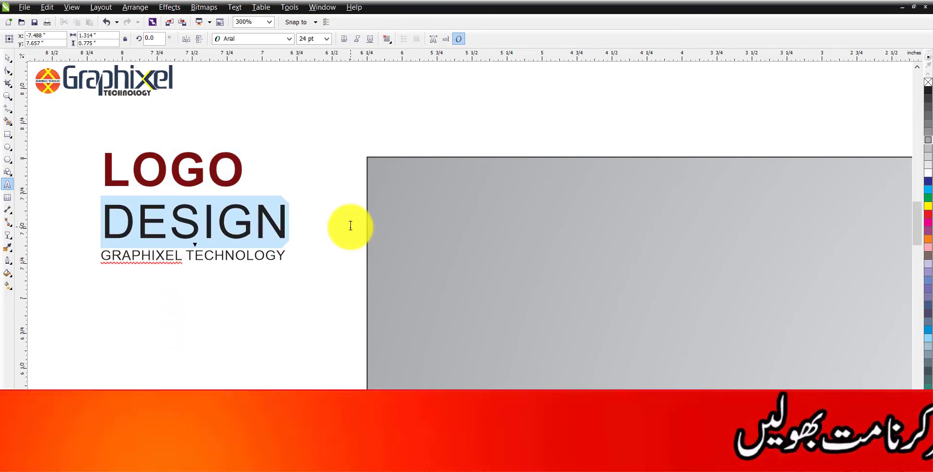
left_click(163, 451)
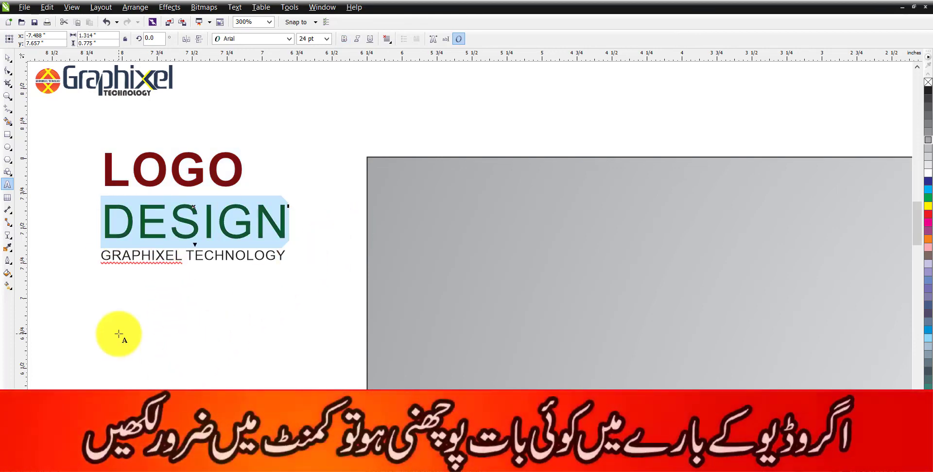
key("ctrl+space")
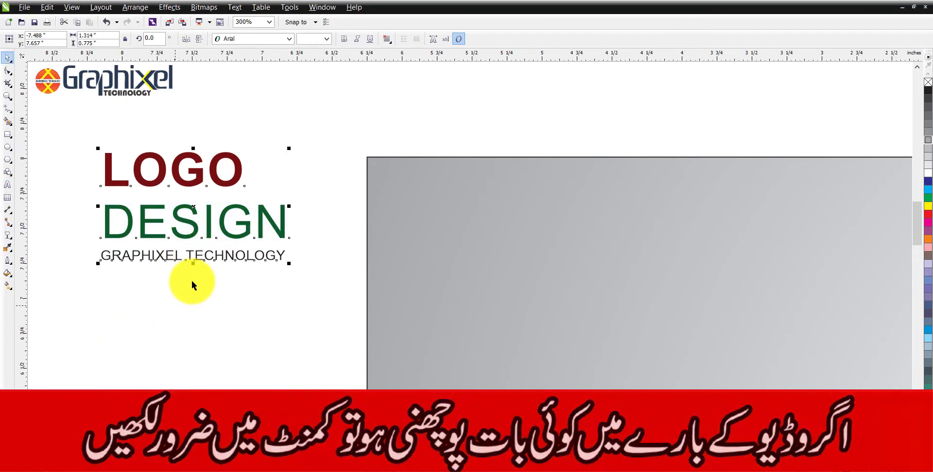
Move the three-line text onto the background rectangle beside the ring and enlarge it to about 5.55 by 3.27 inches
scroll(250, 256, "down", 2)
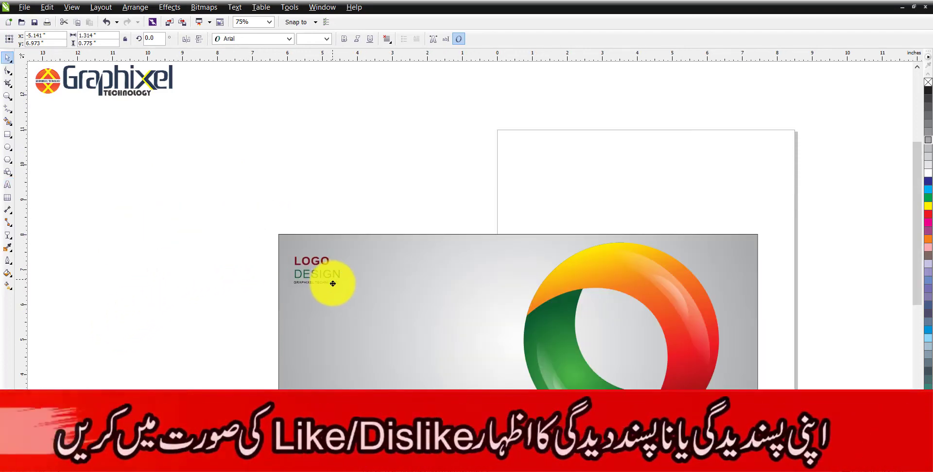
left_click_drag(333, 284, 486, 395)
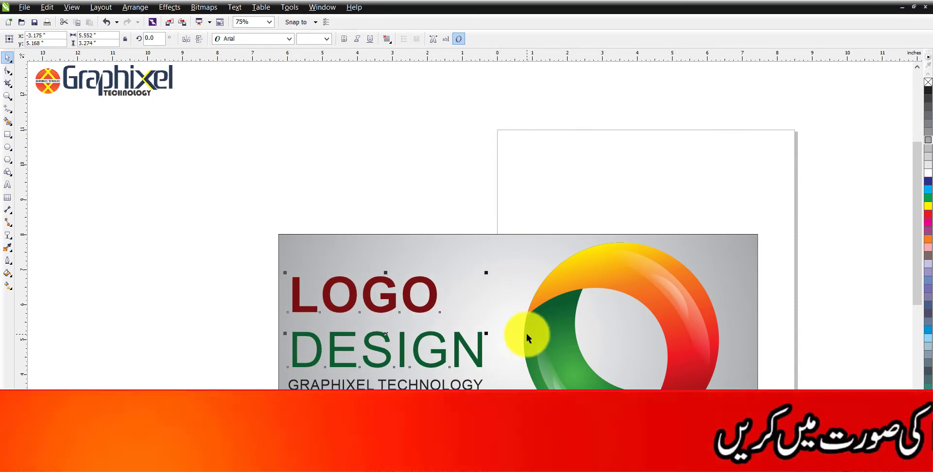
Centre the text vertically on the background rectangle, then shift it horizontally about 0.28 inches towards the ring
left_click(493, 308, "shift")
key("c")
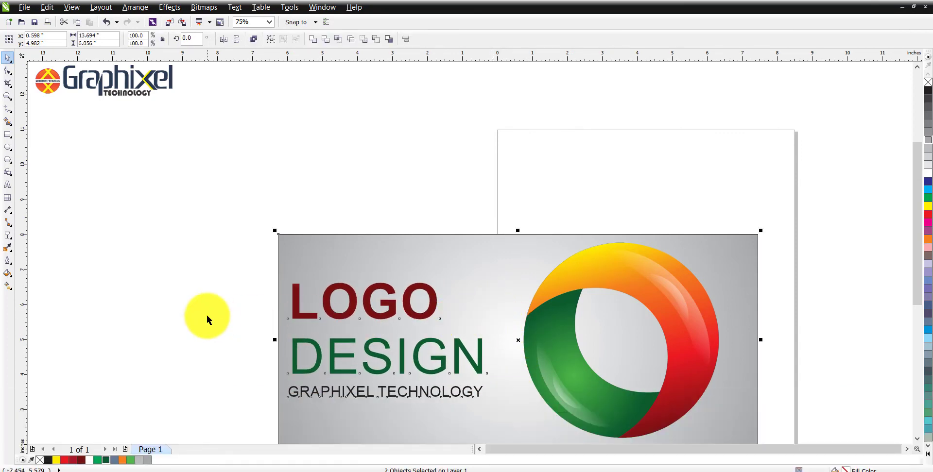
left_click(207, 318)
key("F4")
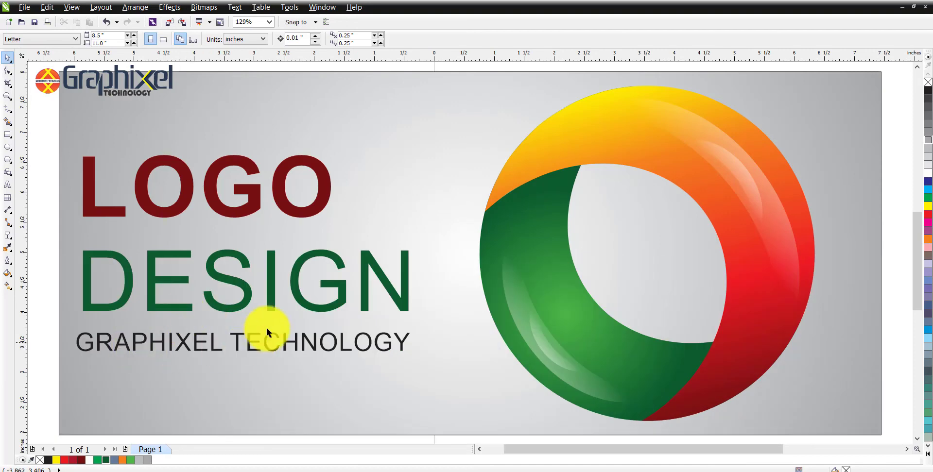
left_click(341, 305)
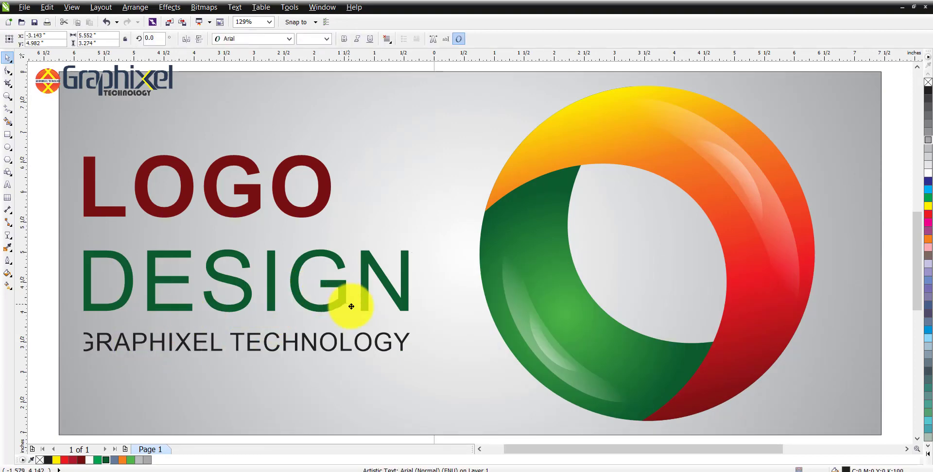
left_click_drag(352, 306, 358, 308)
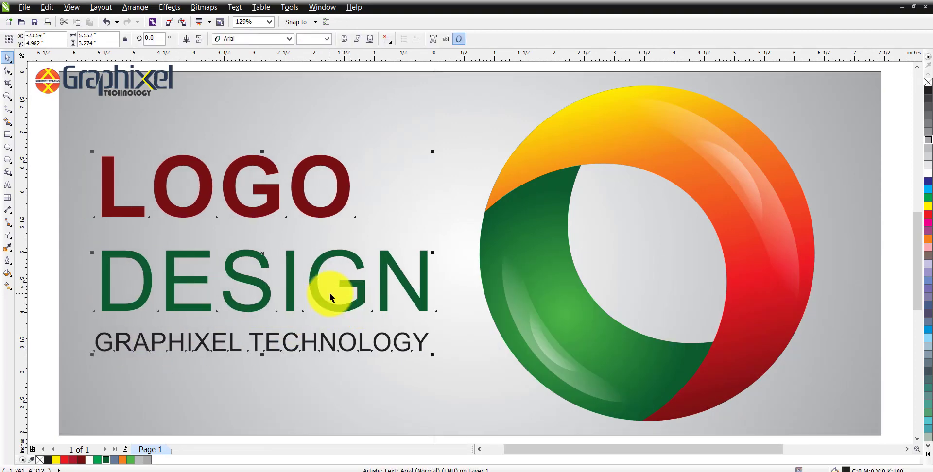
left_click(52, 302)
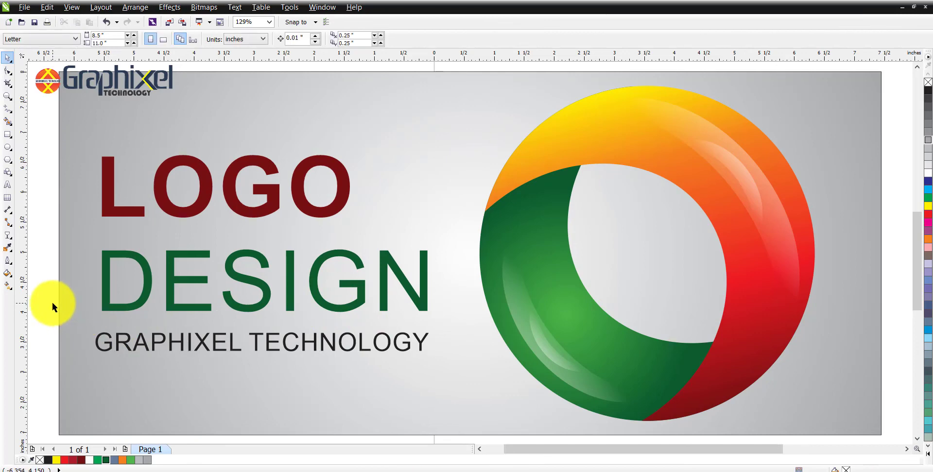